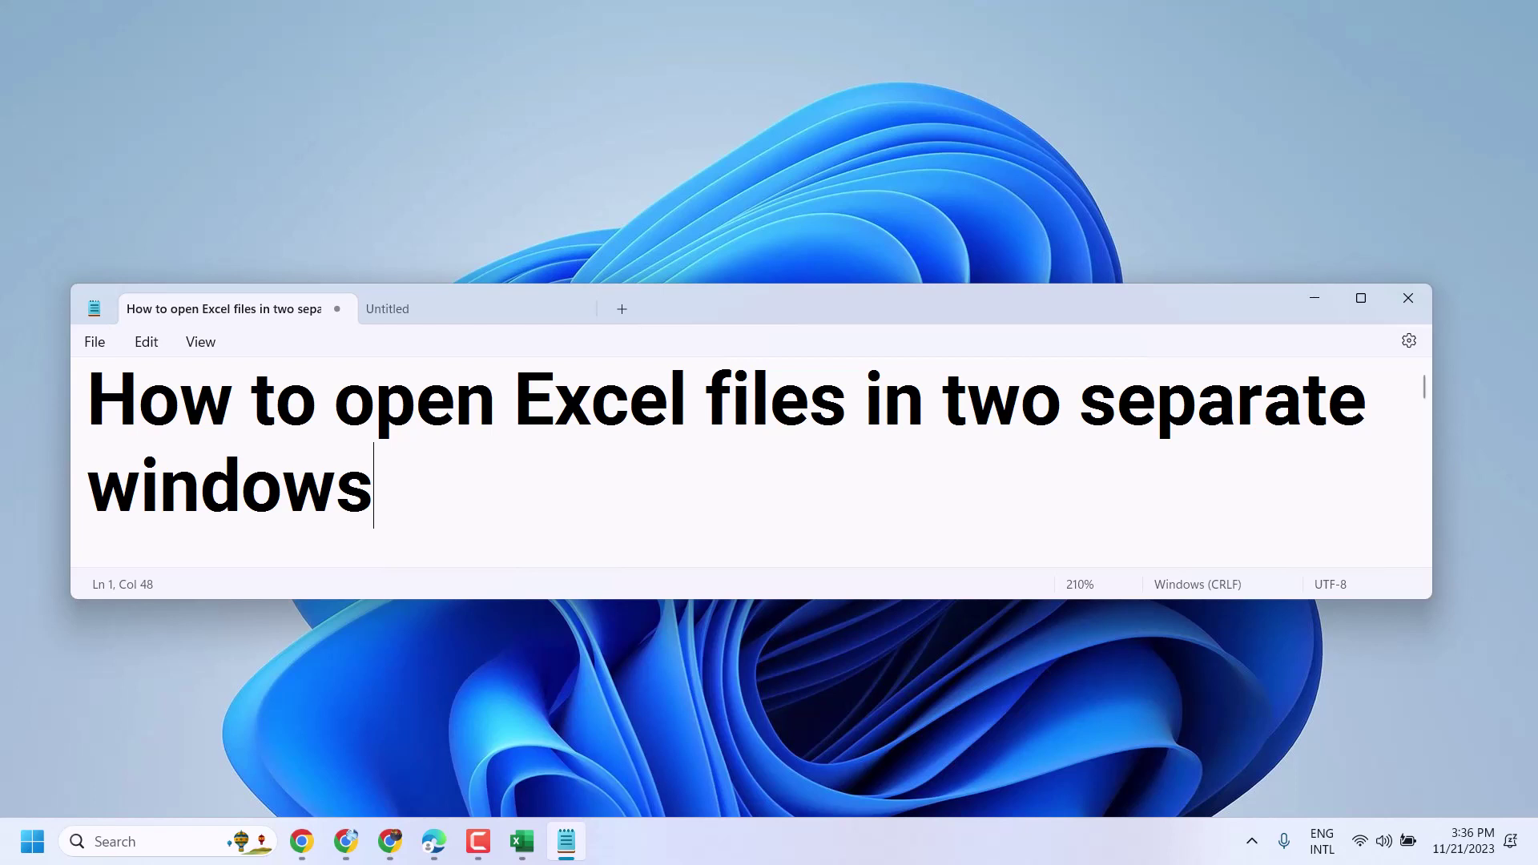
Step: Minimize the Notepad note 'How to open Excel files in two separate windows' to reveal the desktop
click(1315, 298)
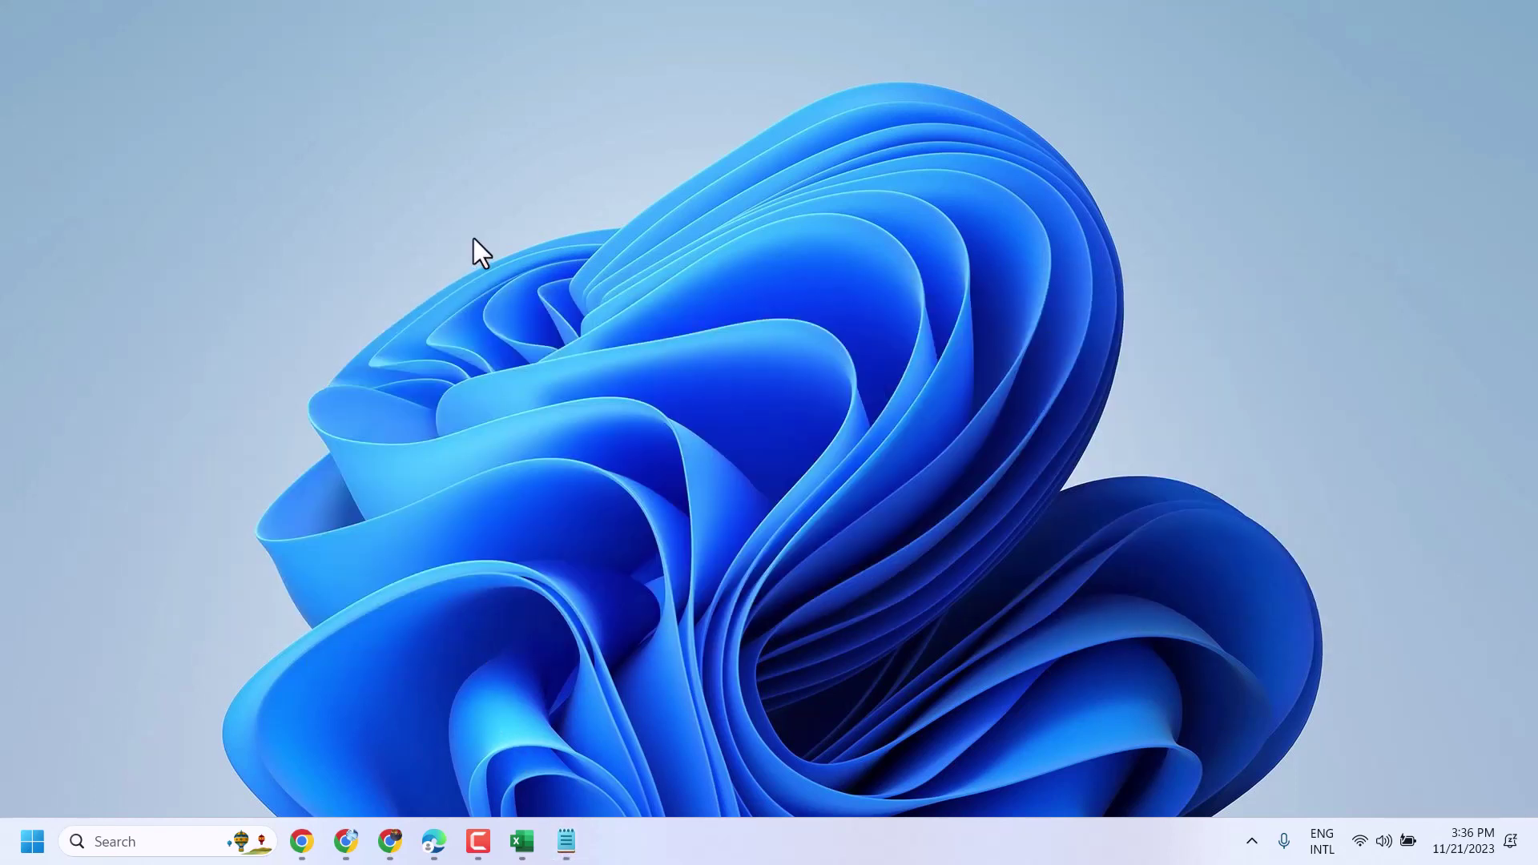
Step: Turn on Show desktop icons so Book1, 2, This PC and Recycle Bin appear
right_click(531, 252)
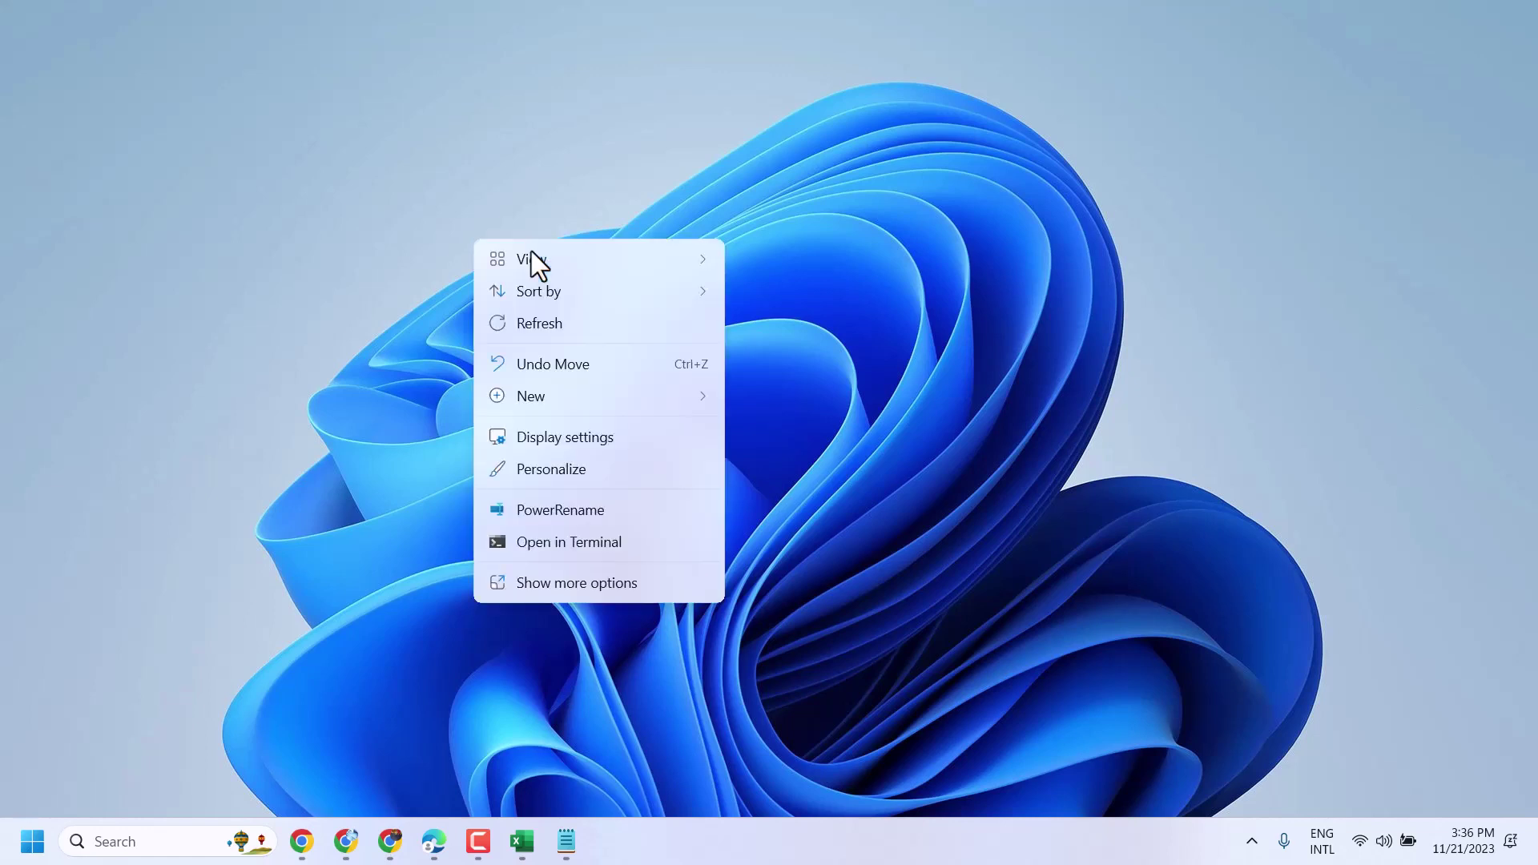
mouse_move(532, 261)
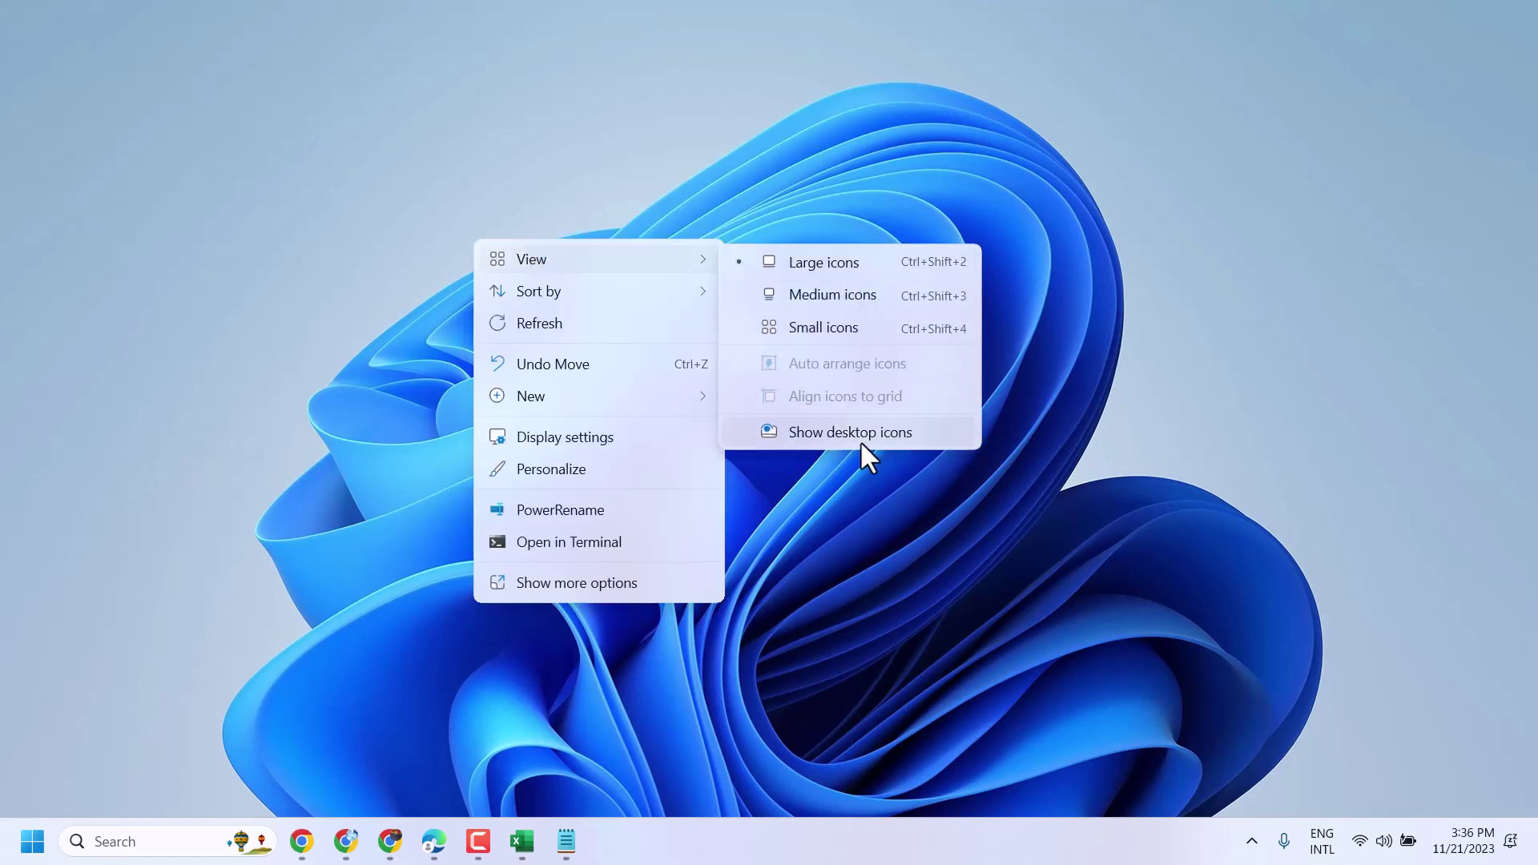
click(826, 433)
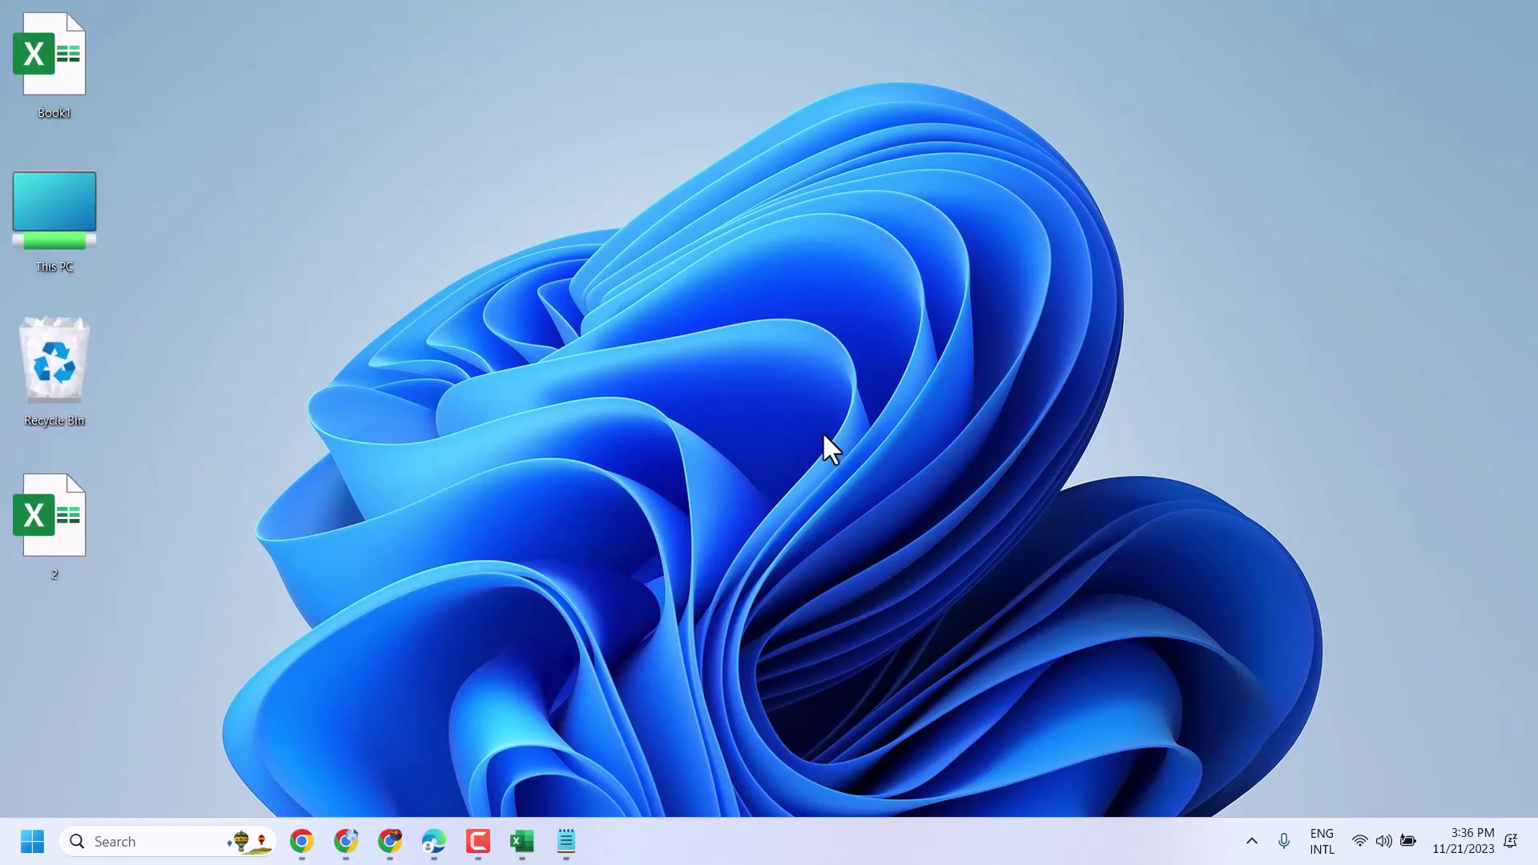
Step: Open Book1 from the desktop, minimize it, then open workbook 2
double_click(48, 81)
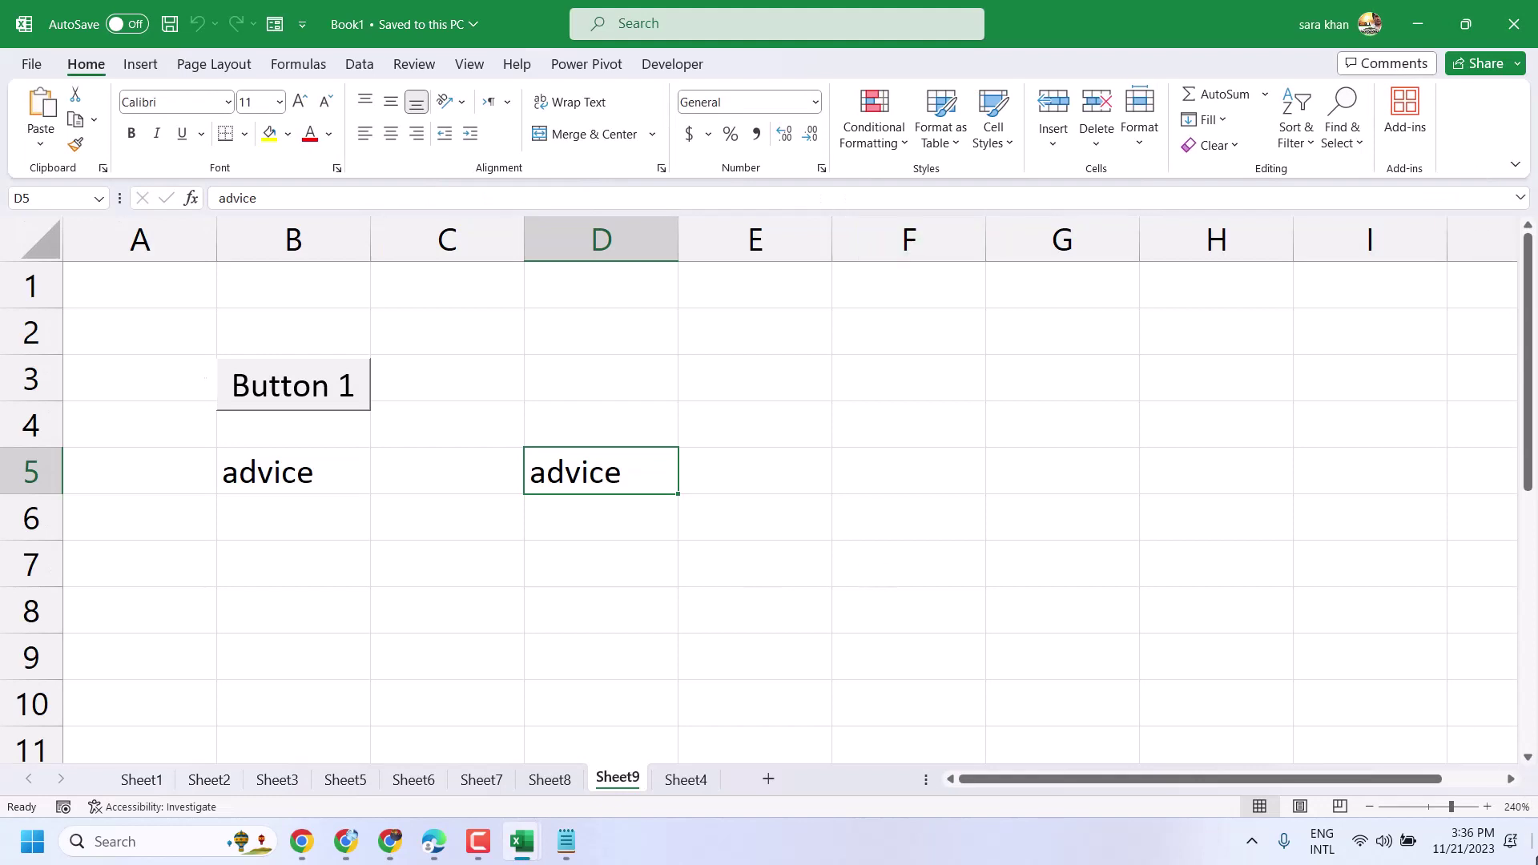
click(1534, 841)
click(40, 533)
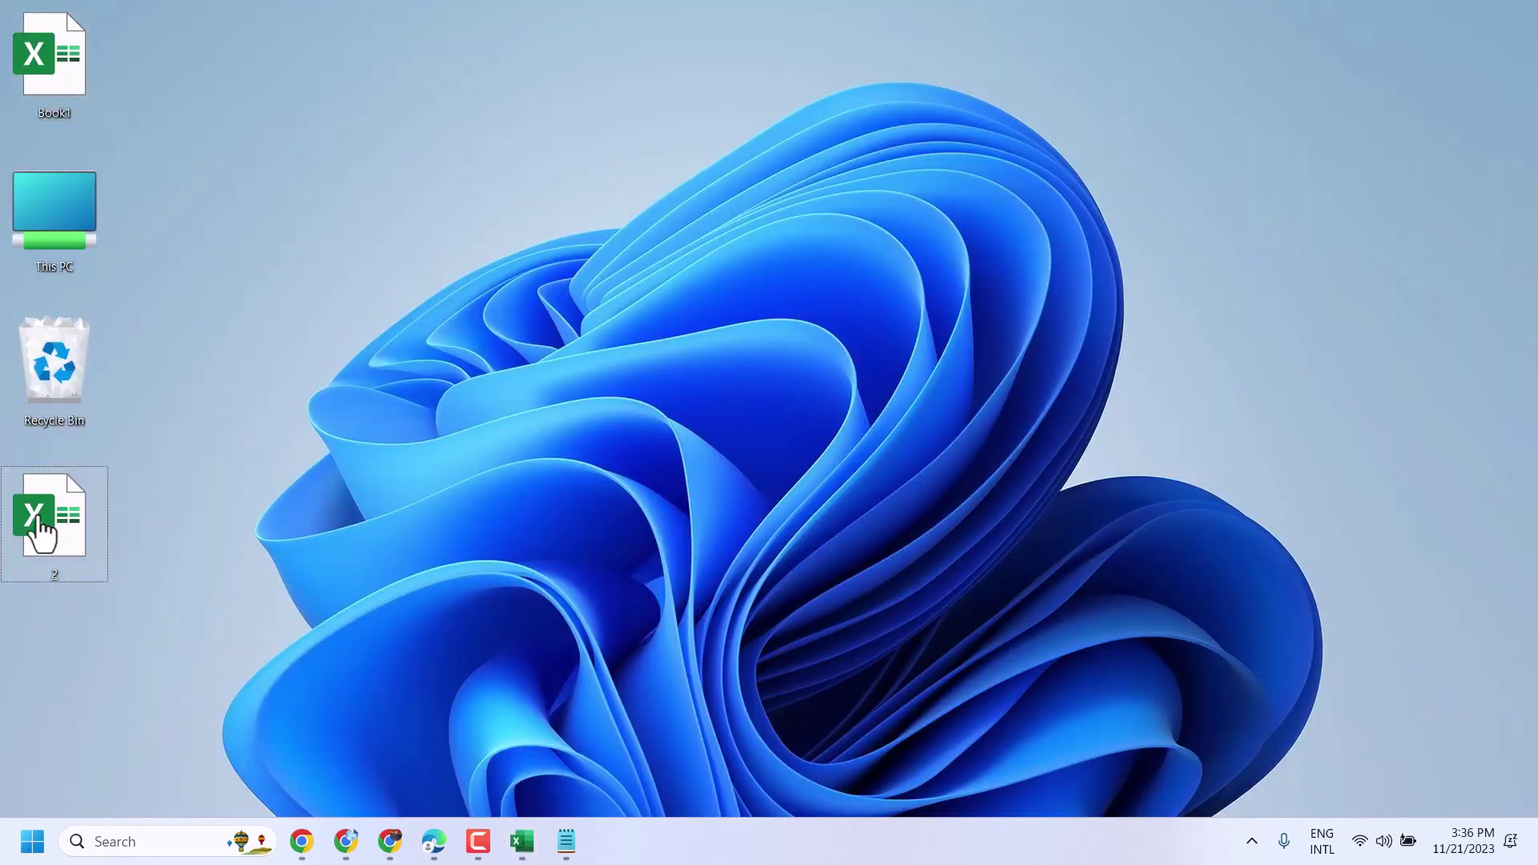
double_click(36, 530)
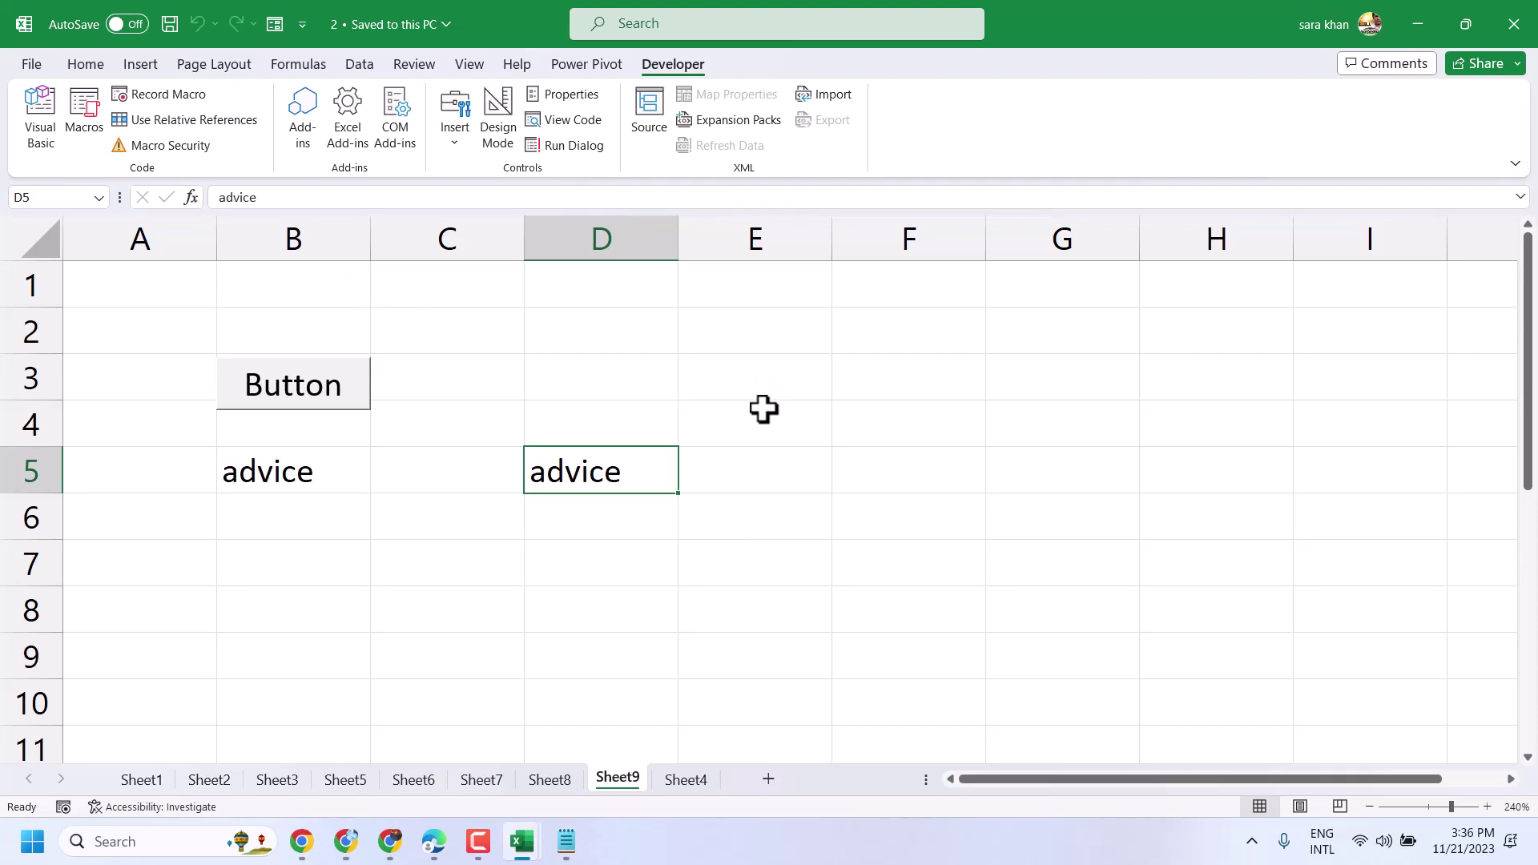
Step: Arrange all open workbook windows with the Vertical option
click(469, 66)
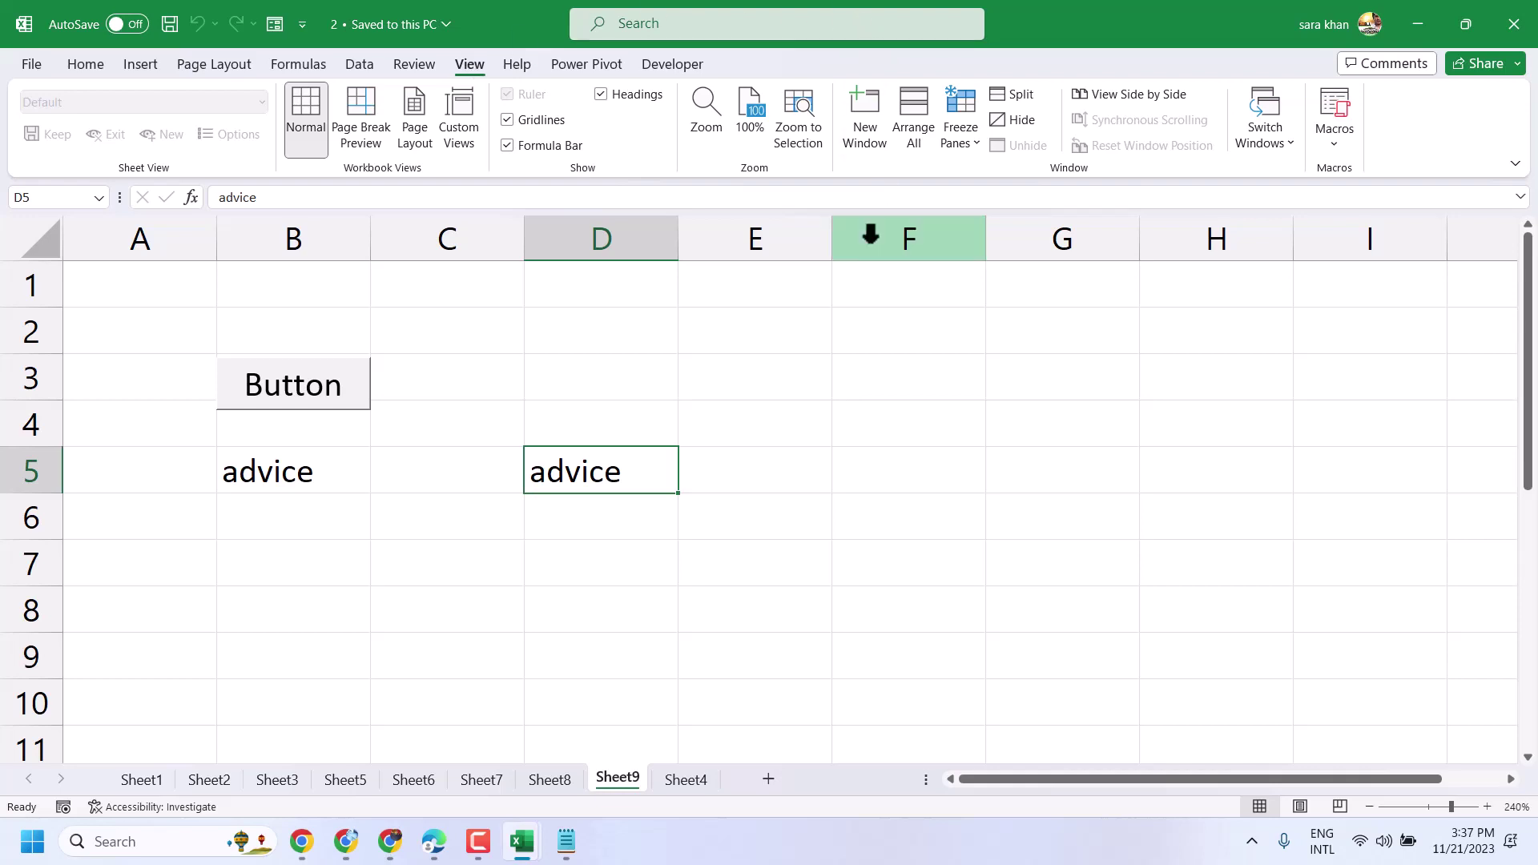
click(920, 107)
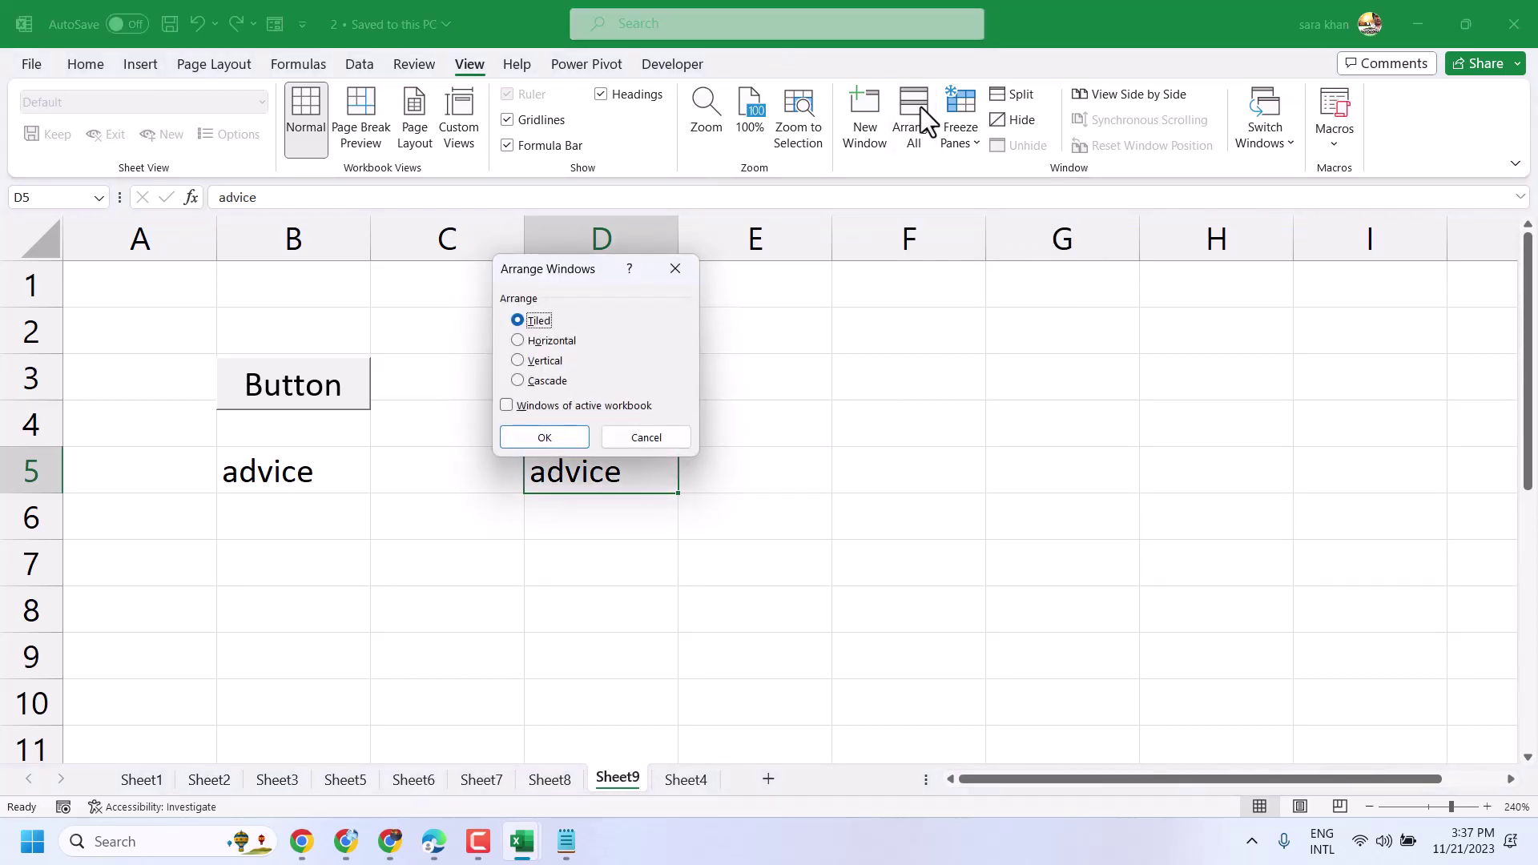
click(553, 362)
click(543, 438)
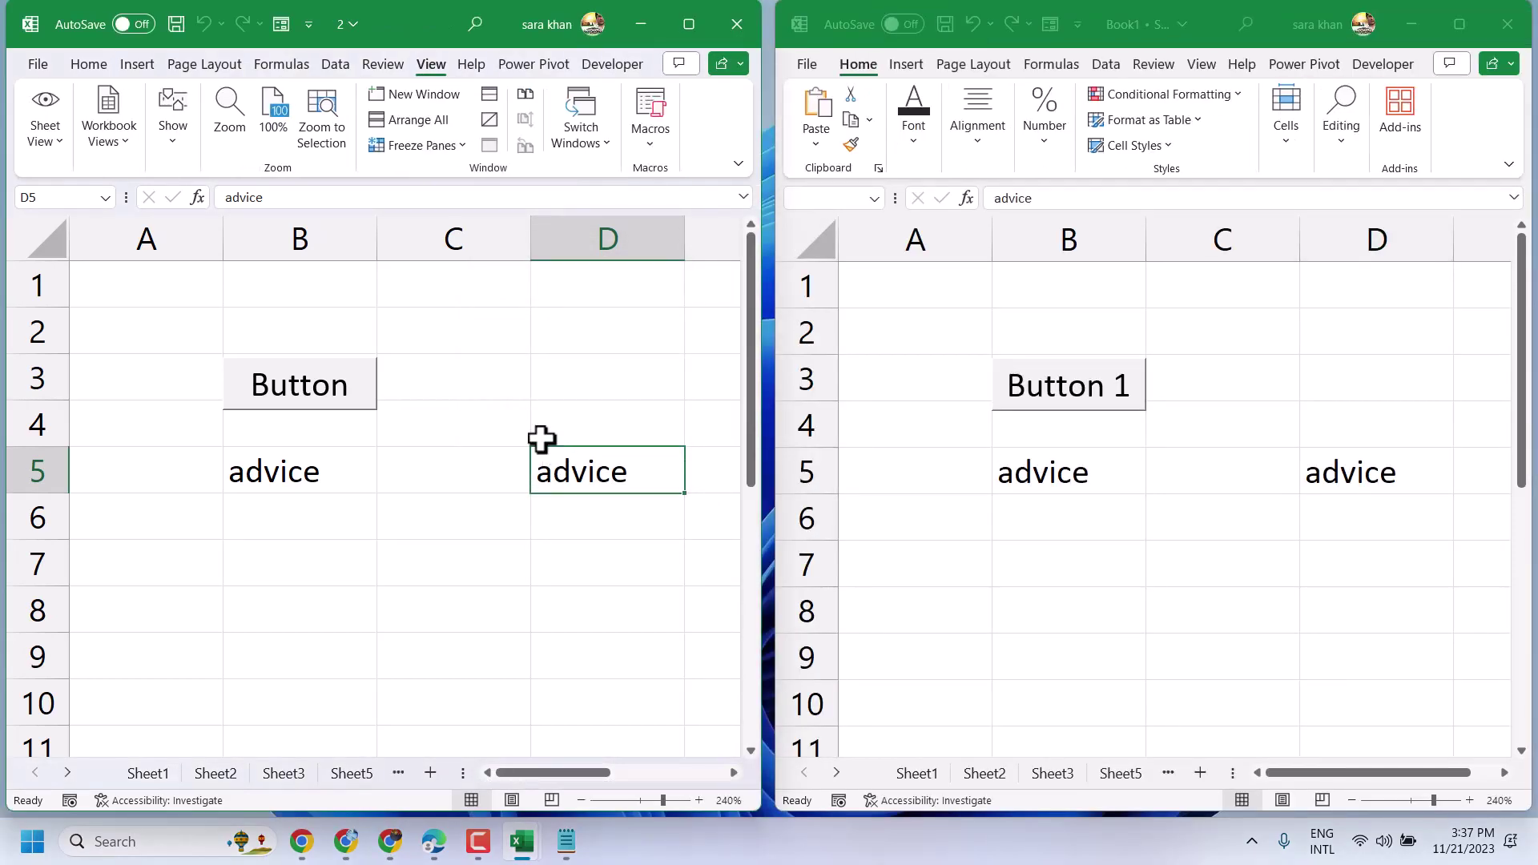
Step: Switch workbook 2's window to Sheet1 with the weighted average table
scroll(879, 455, down, 18)
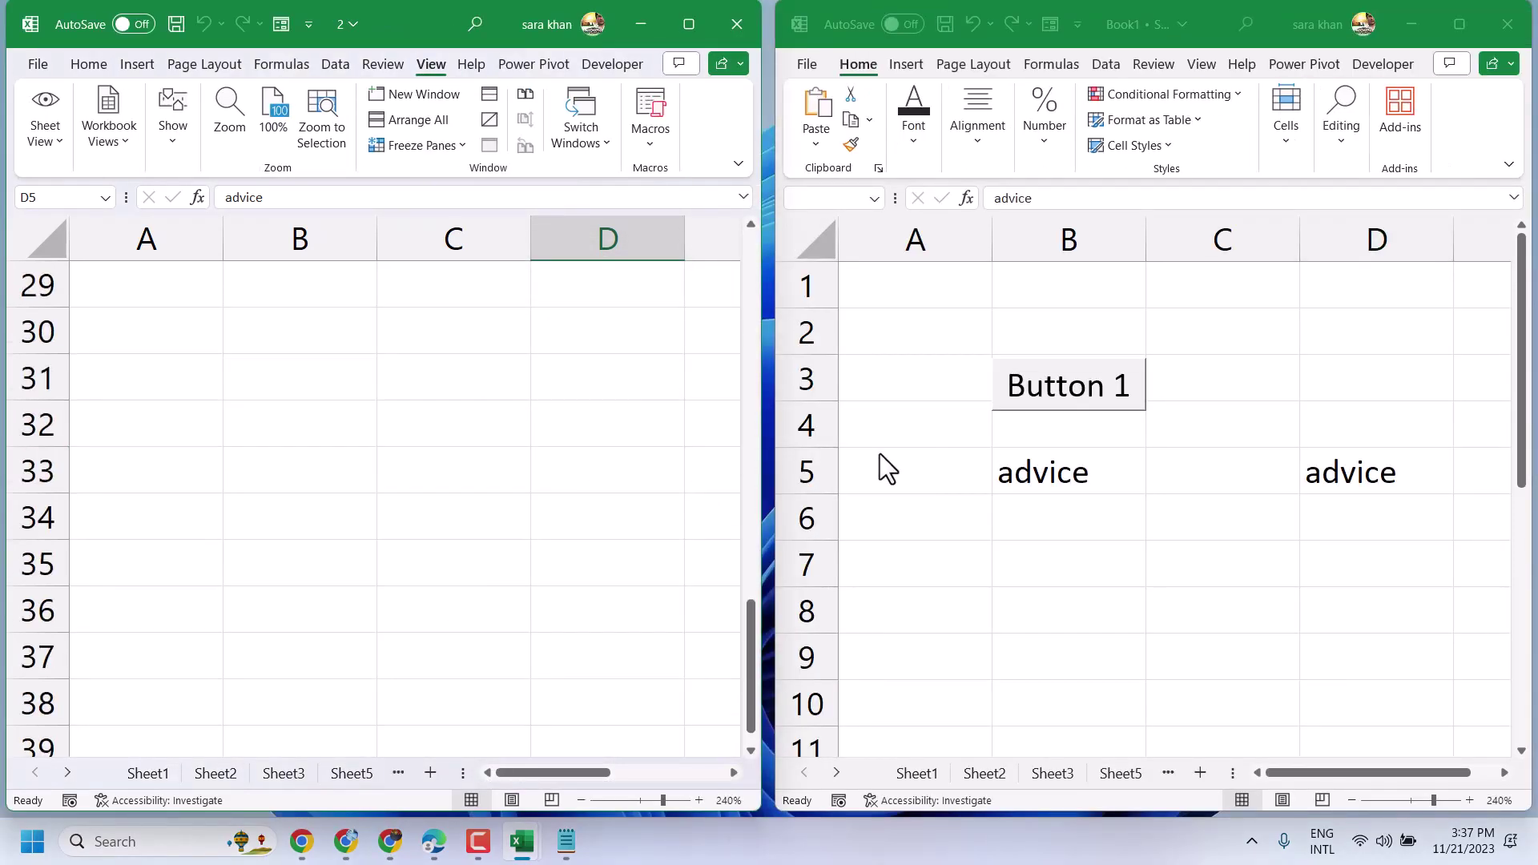
scroll(880, 454, up, 18)
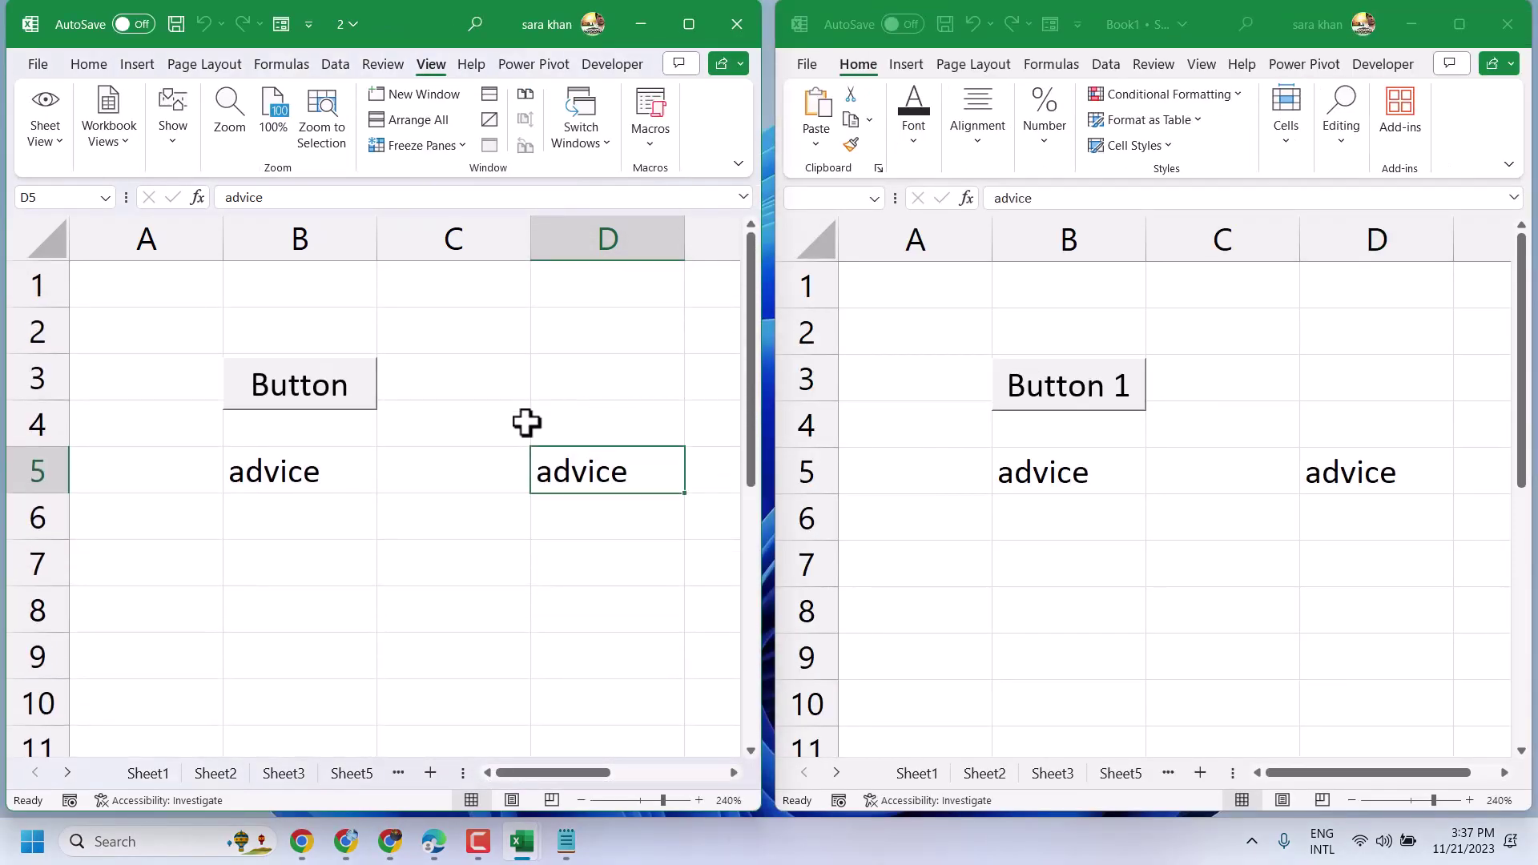
click(149, 774)
Step: Switch Book1's window to Sheet2 showing the series data and line chart
scroll(1165, 510, down, 16)
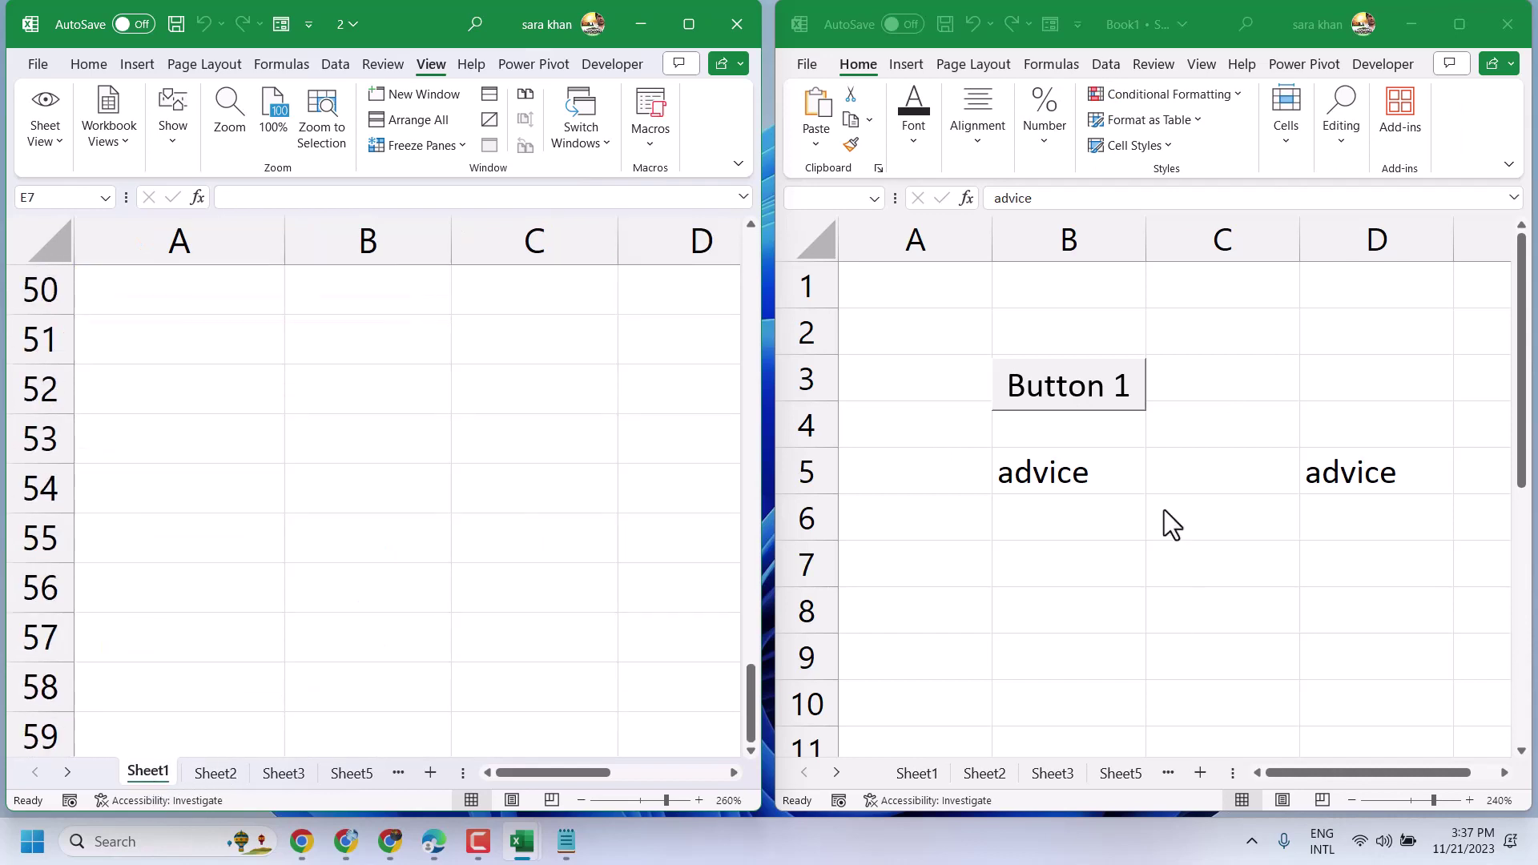
scroll(1165, 509, up, 17)
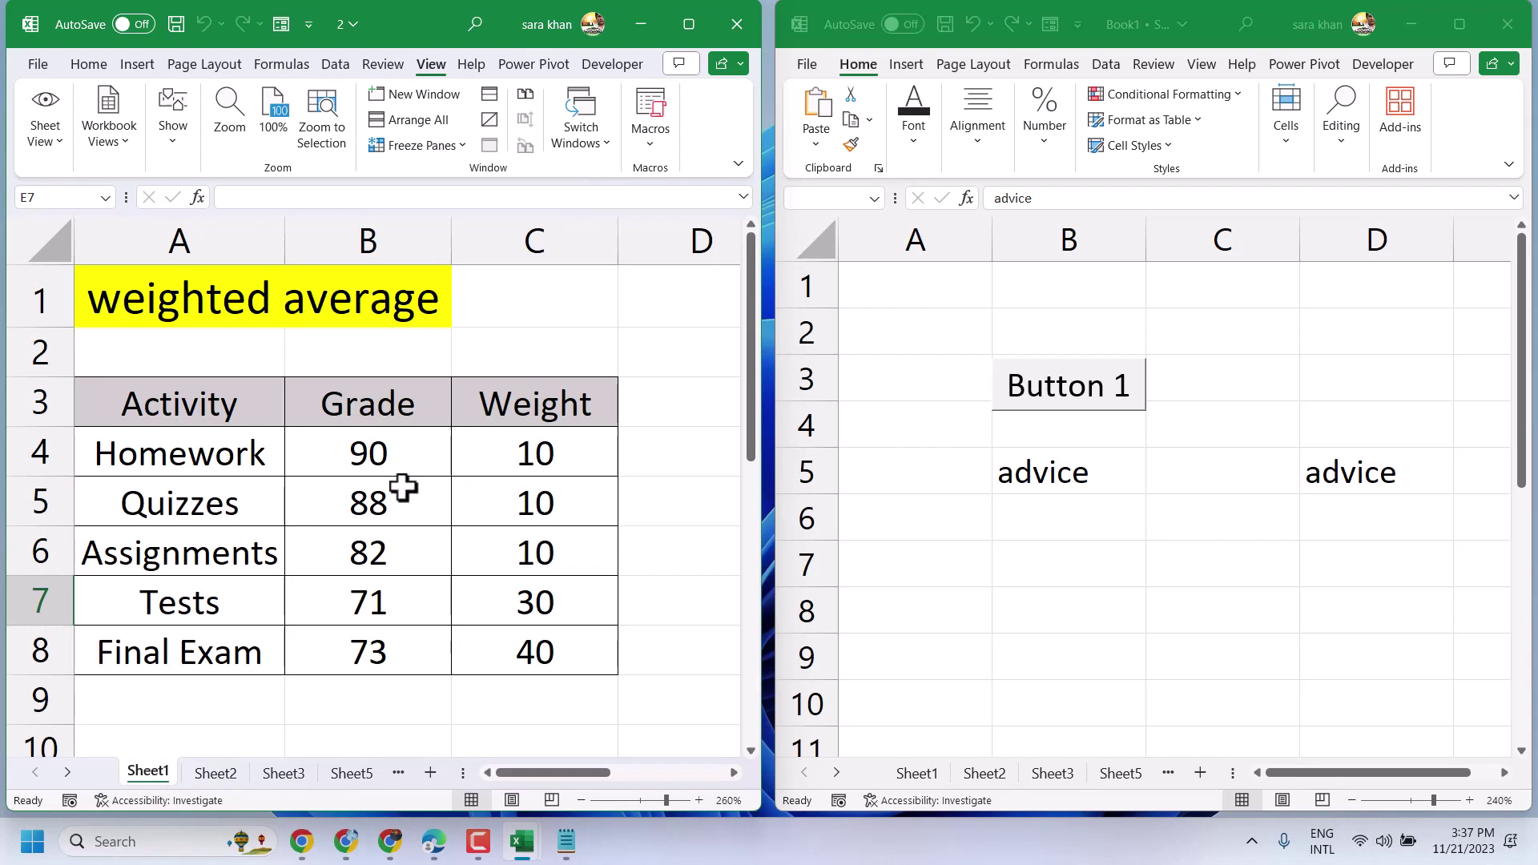
click(982, 774)
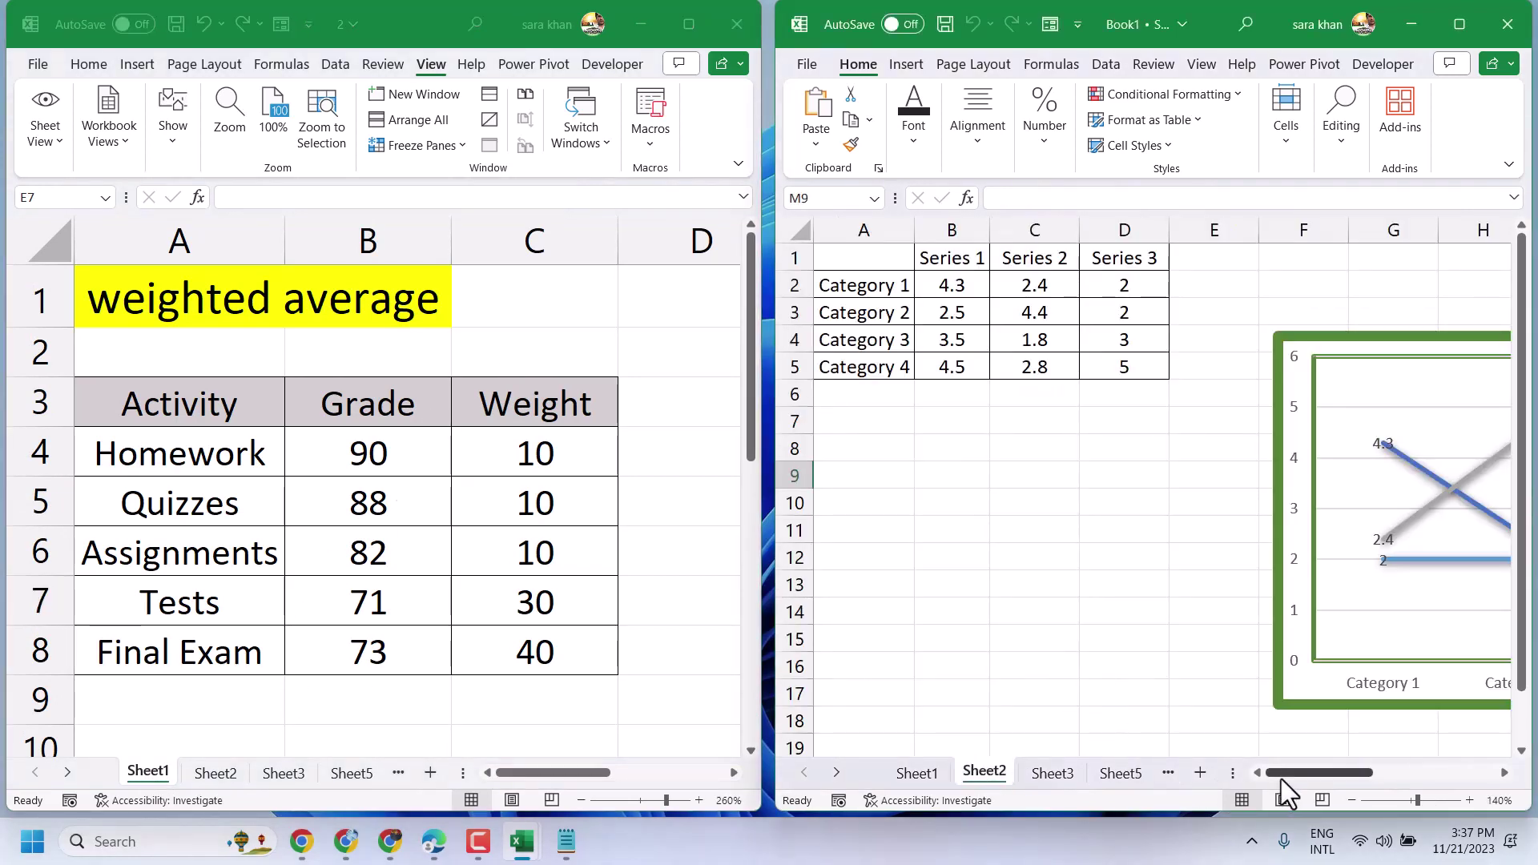
drag(1301, 772, 1228, 783)
scroll(532, 601, down, 15)
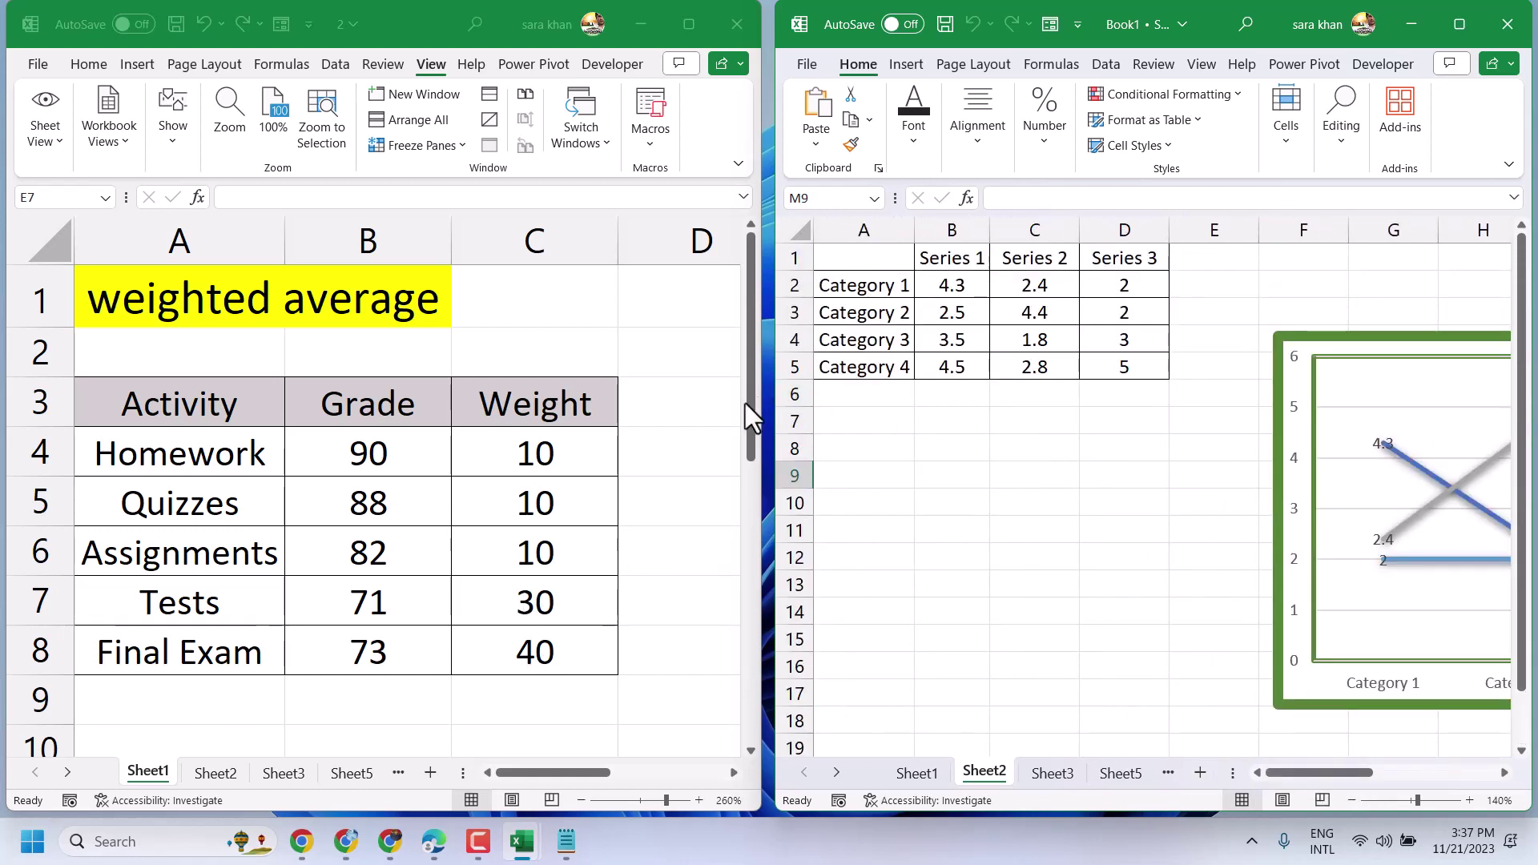
drag(750, 412, 793, 343)
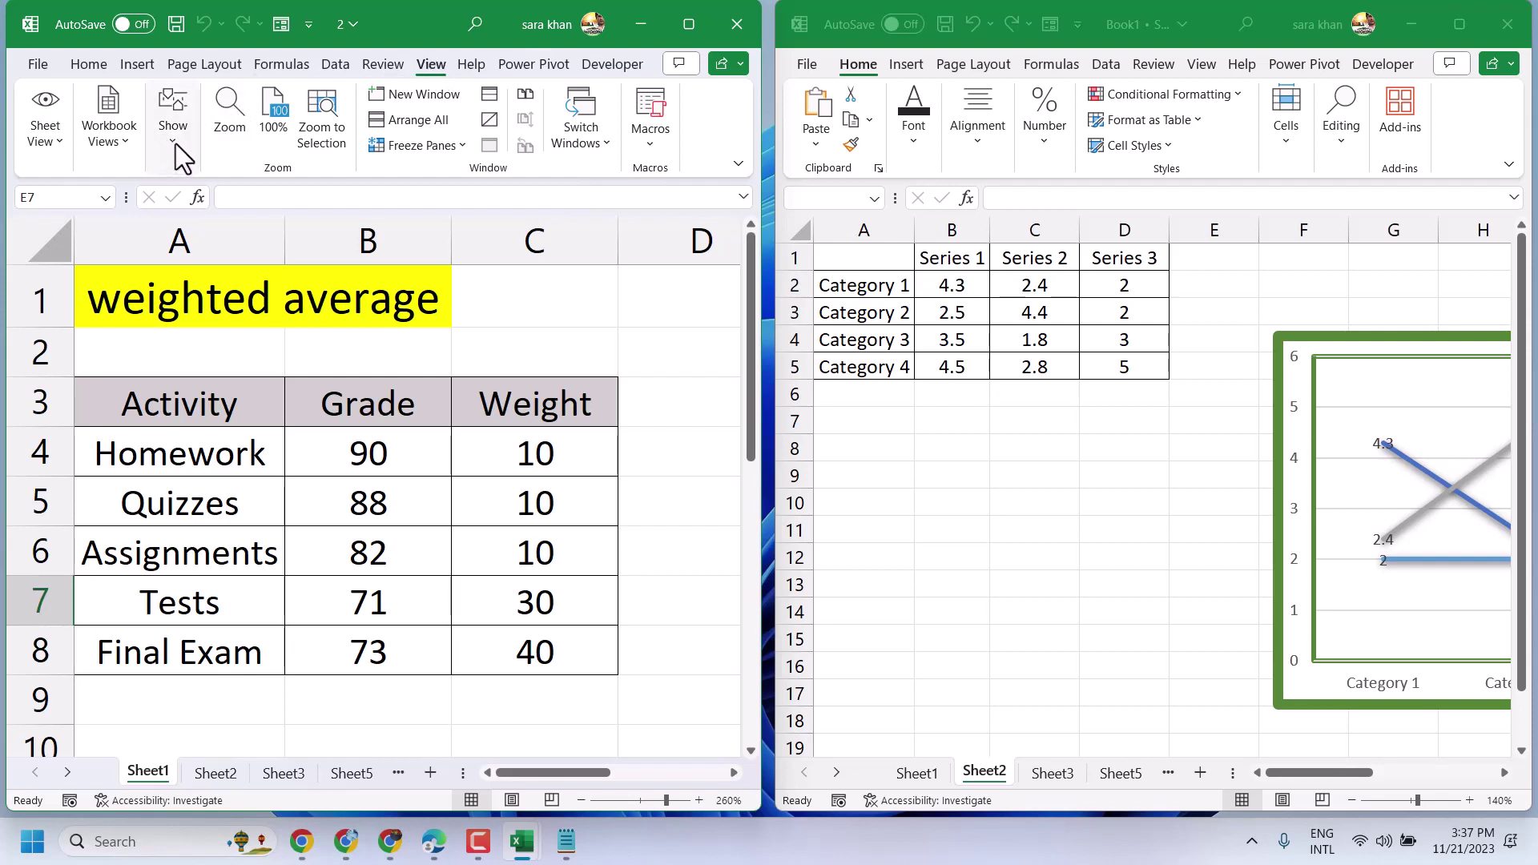
click(127, 142)
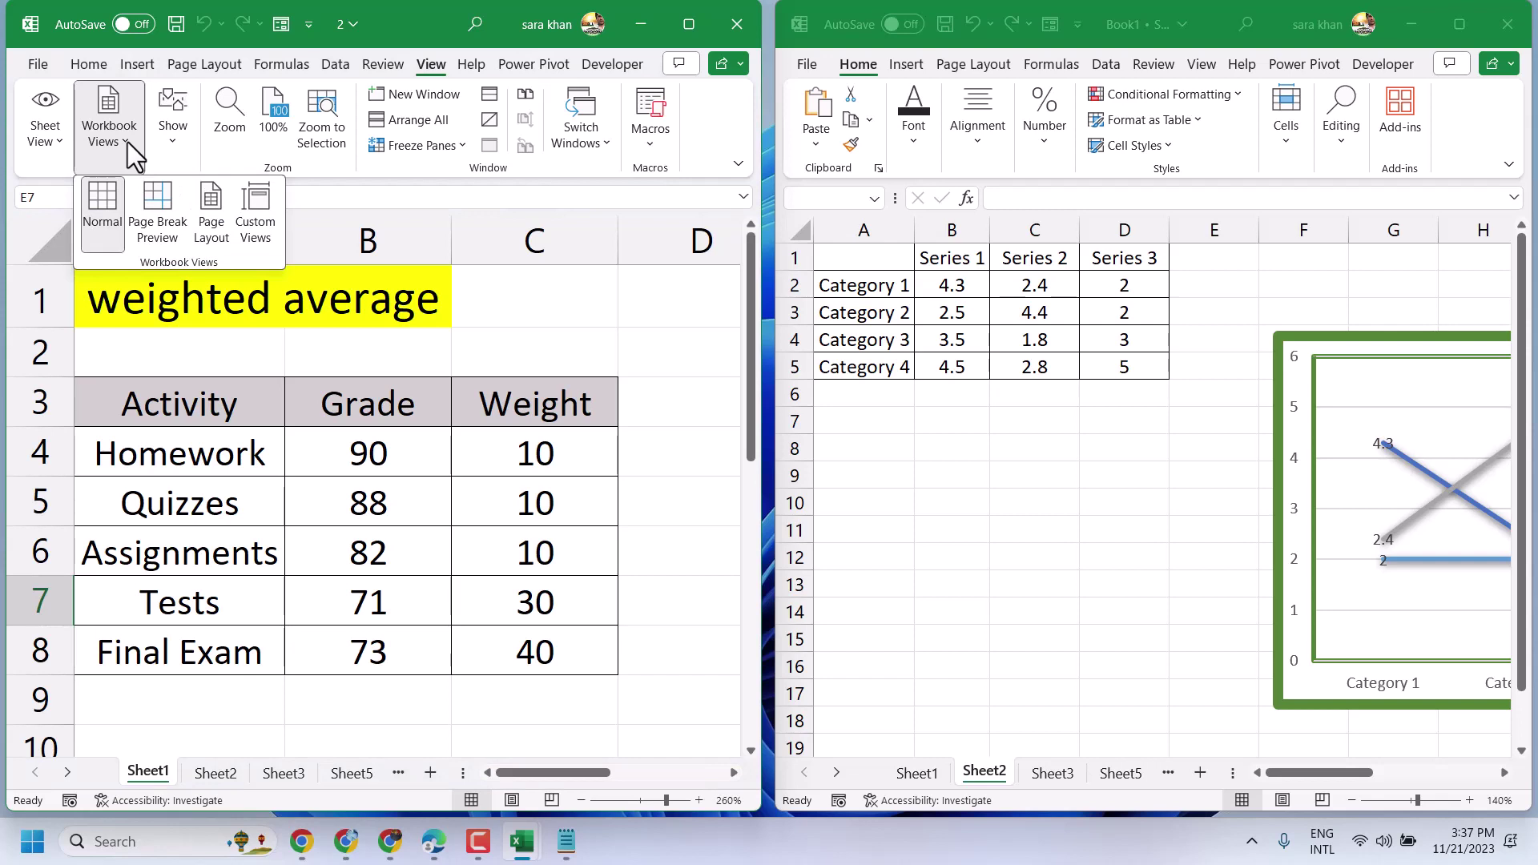
click(174, 144)
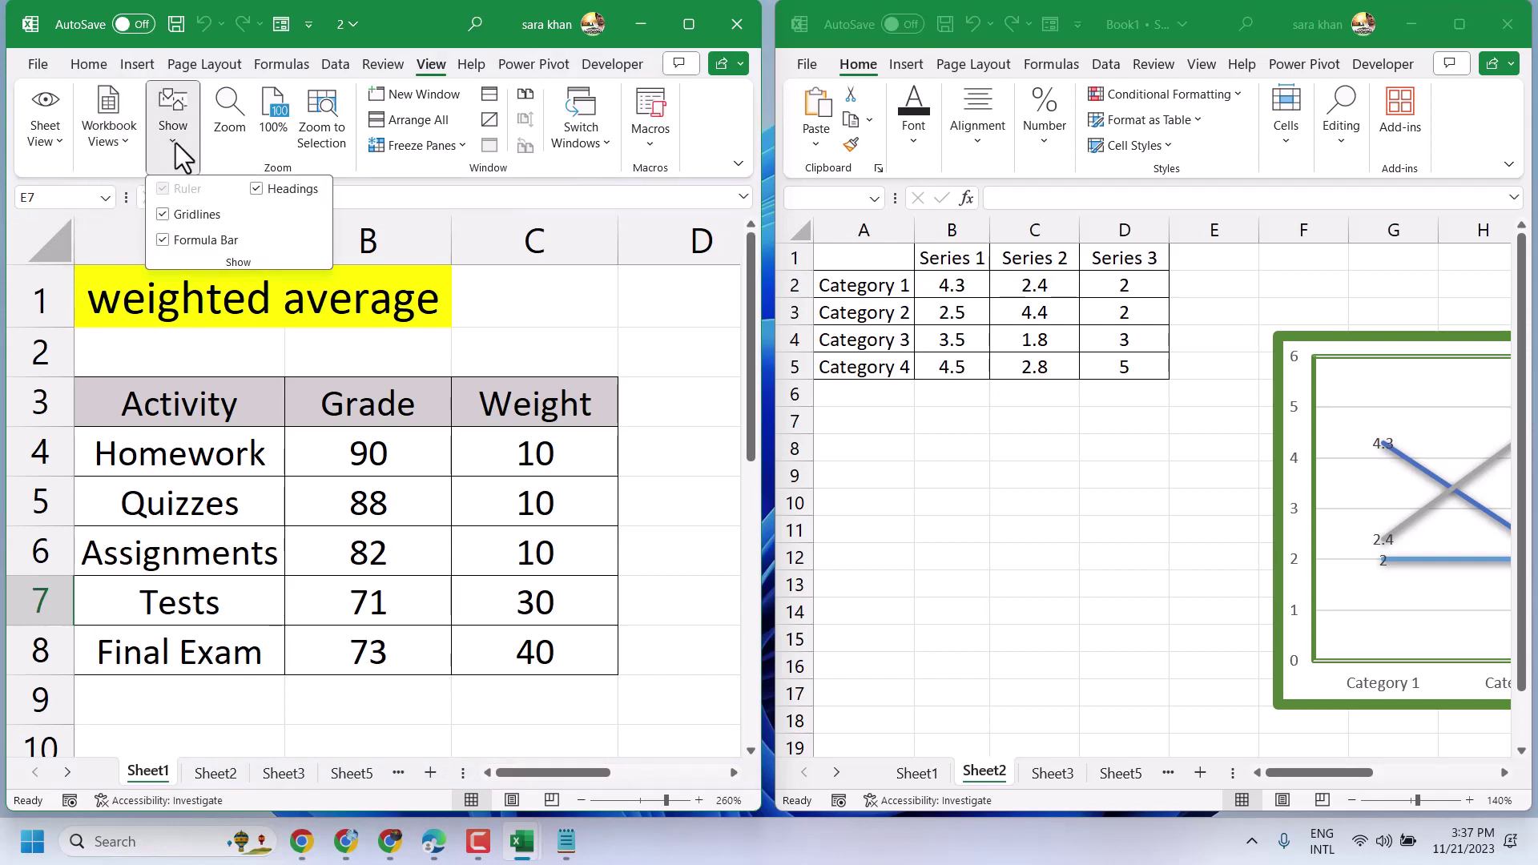
click(184, 215)
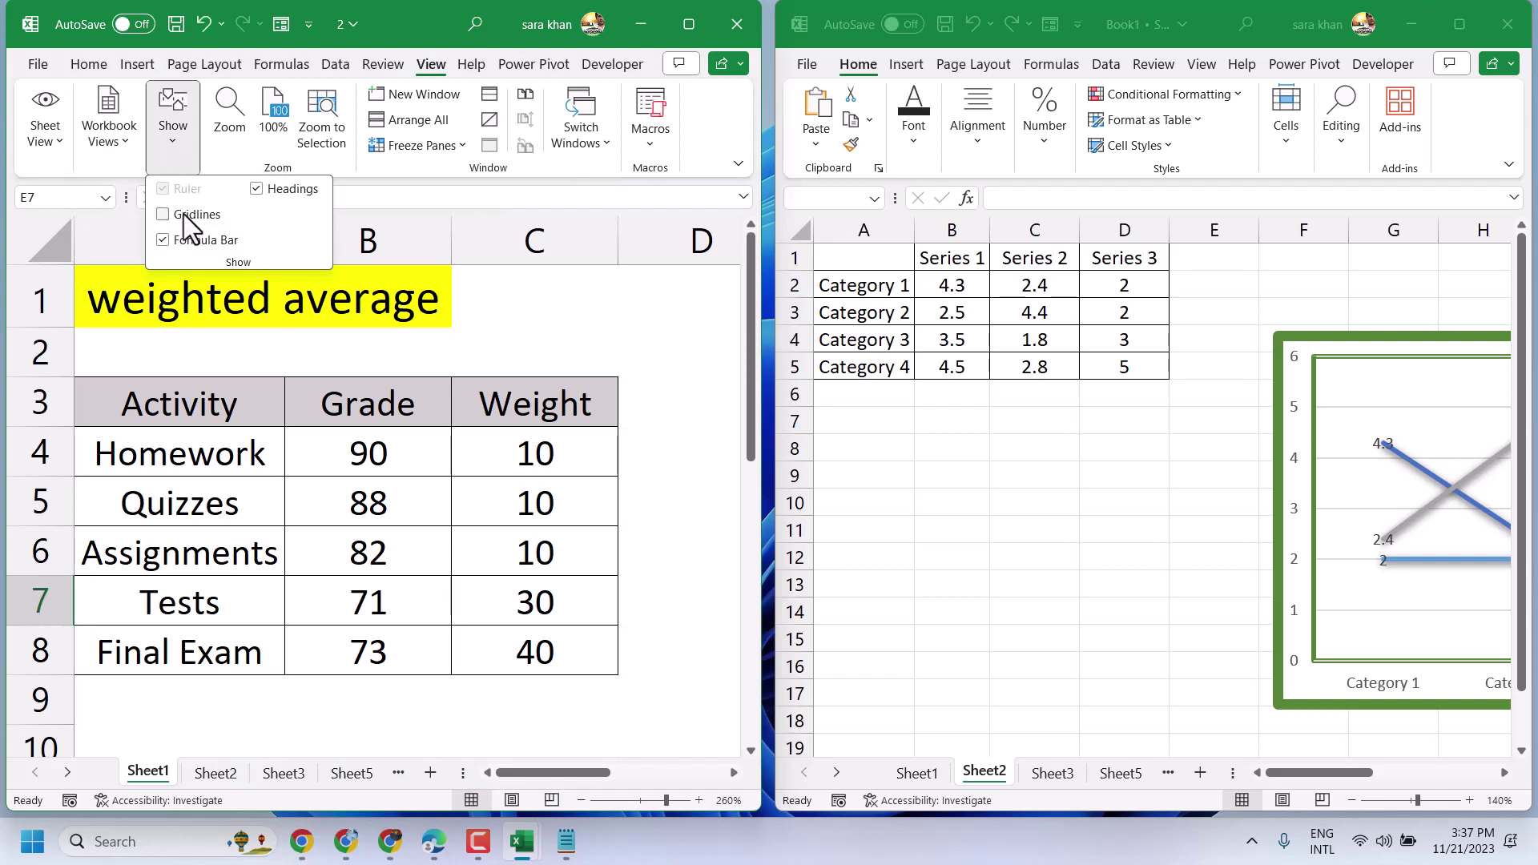
click(184, 217)
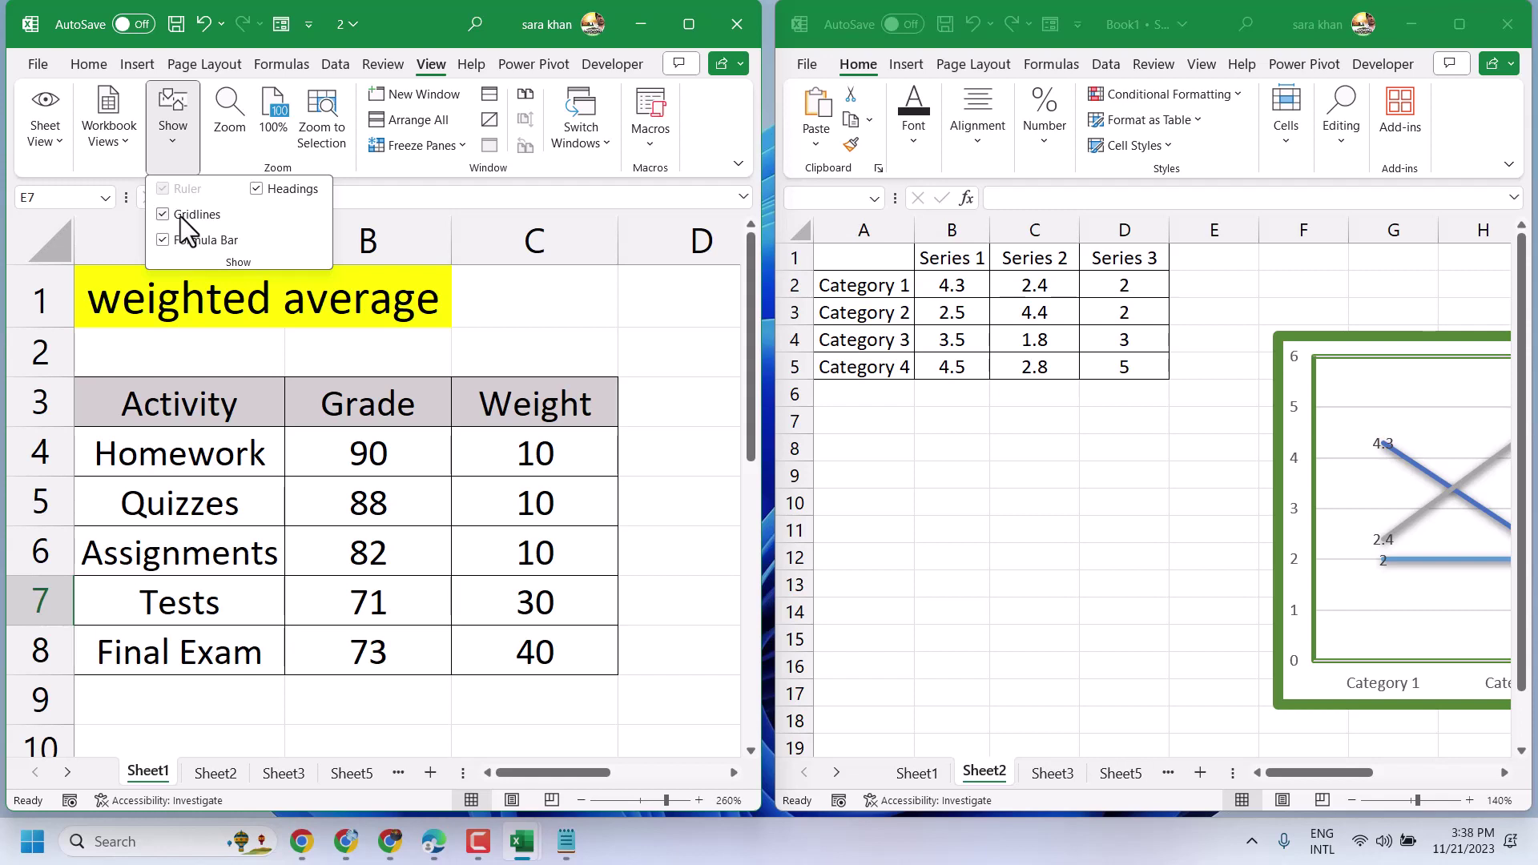
click(603, 143)
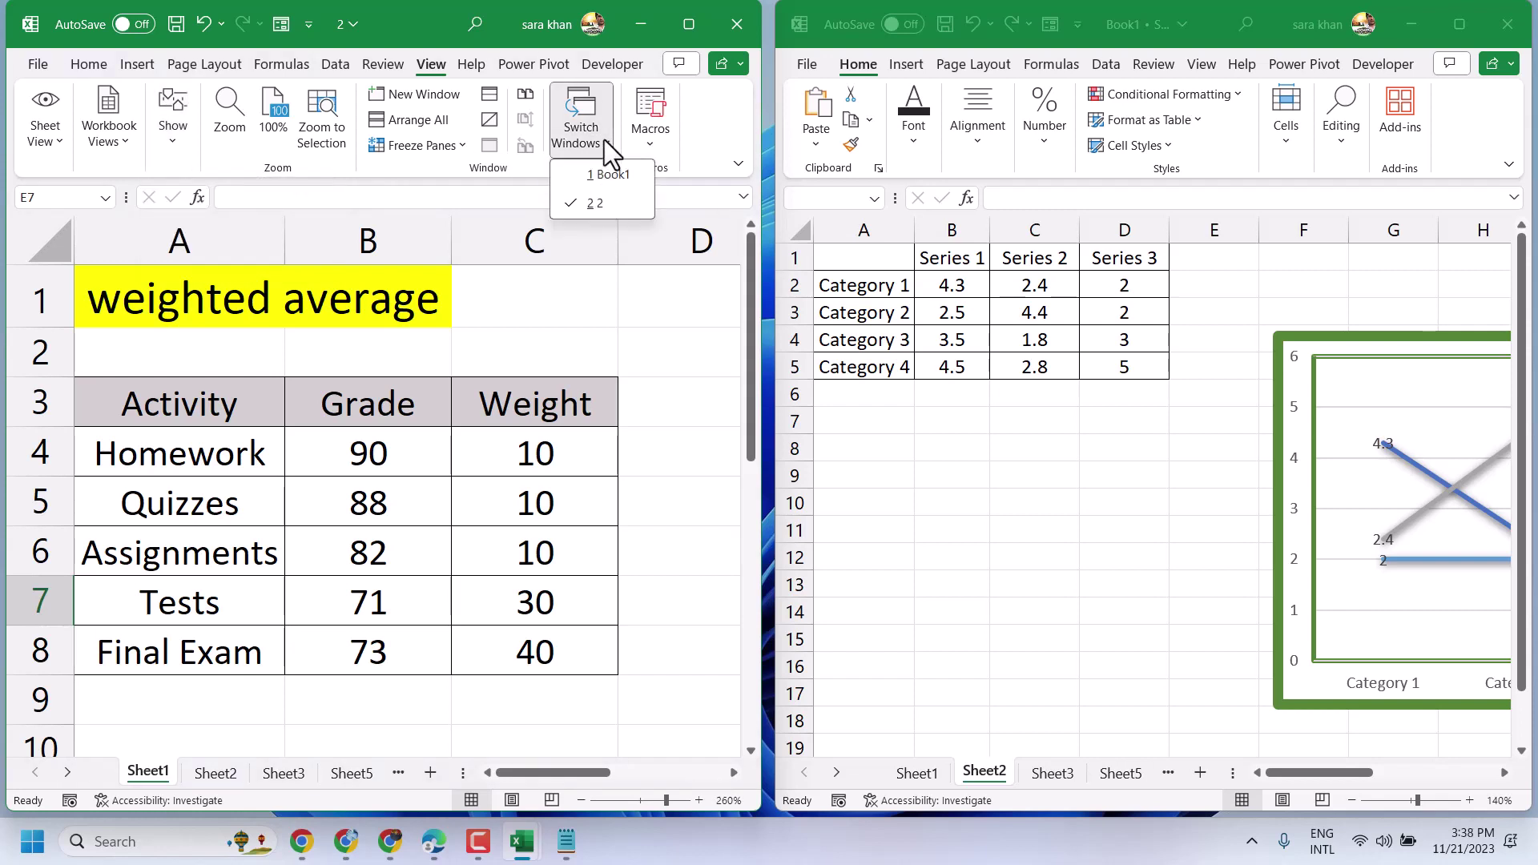
click(607, 173)
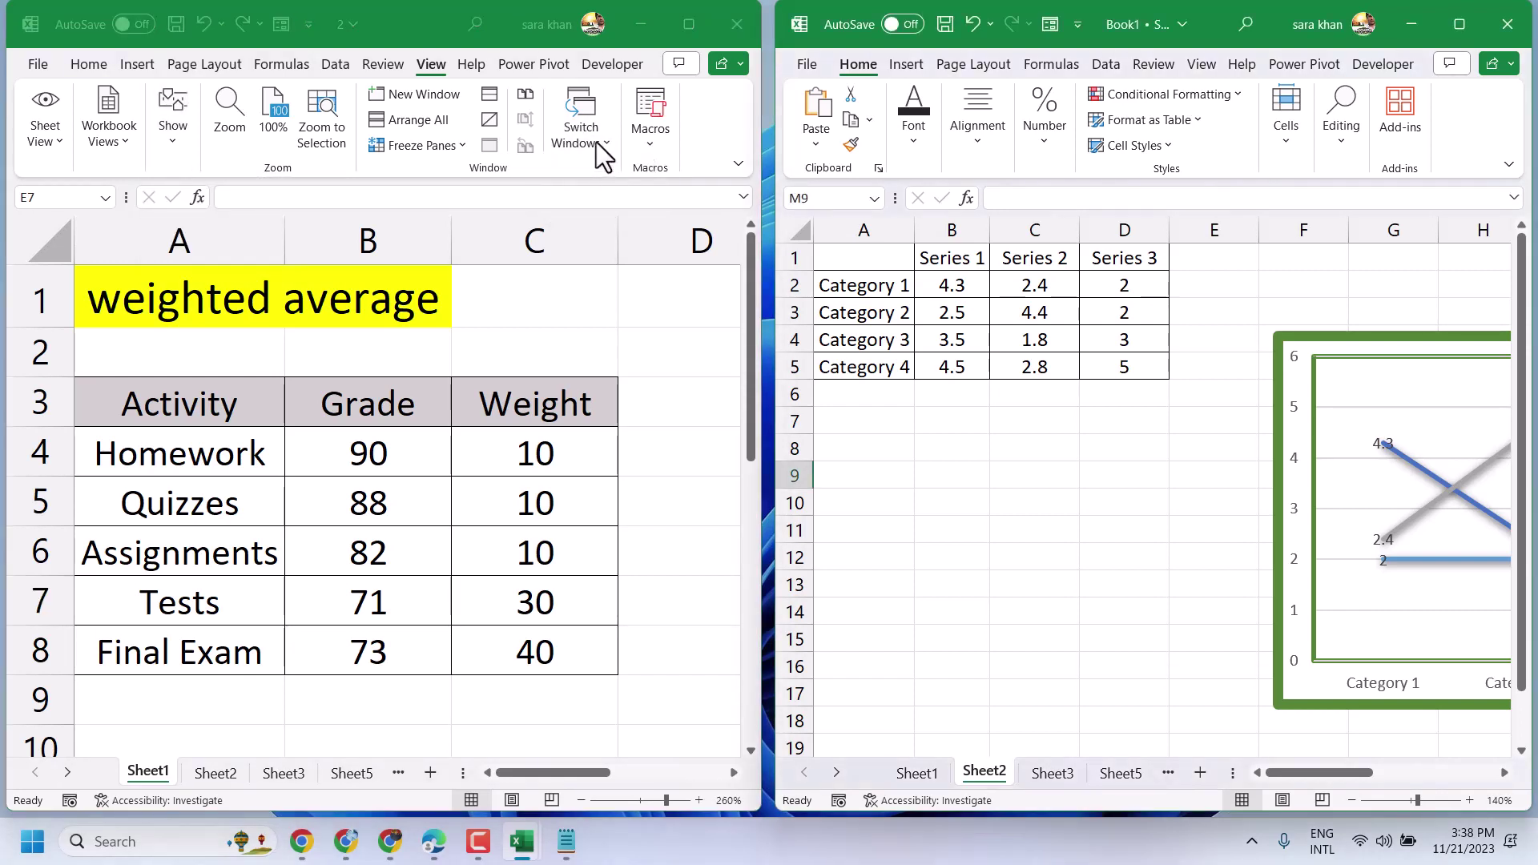
click(601, 149)
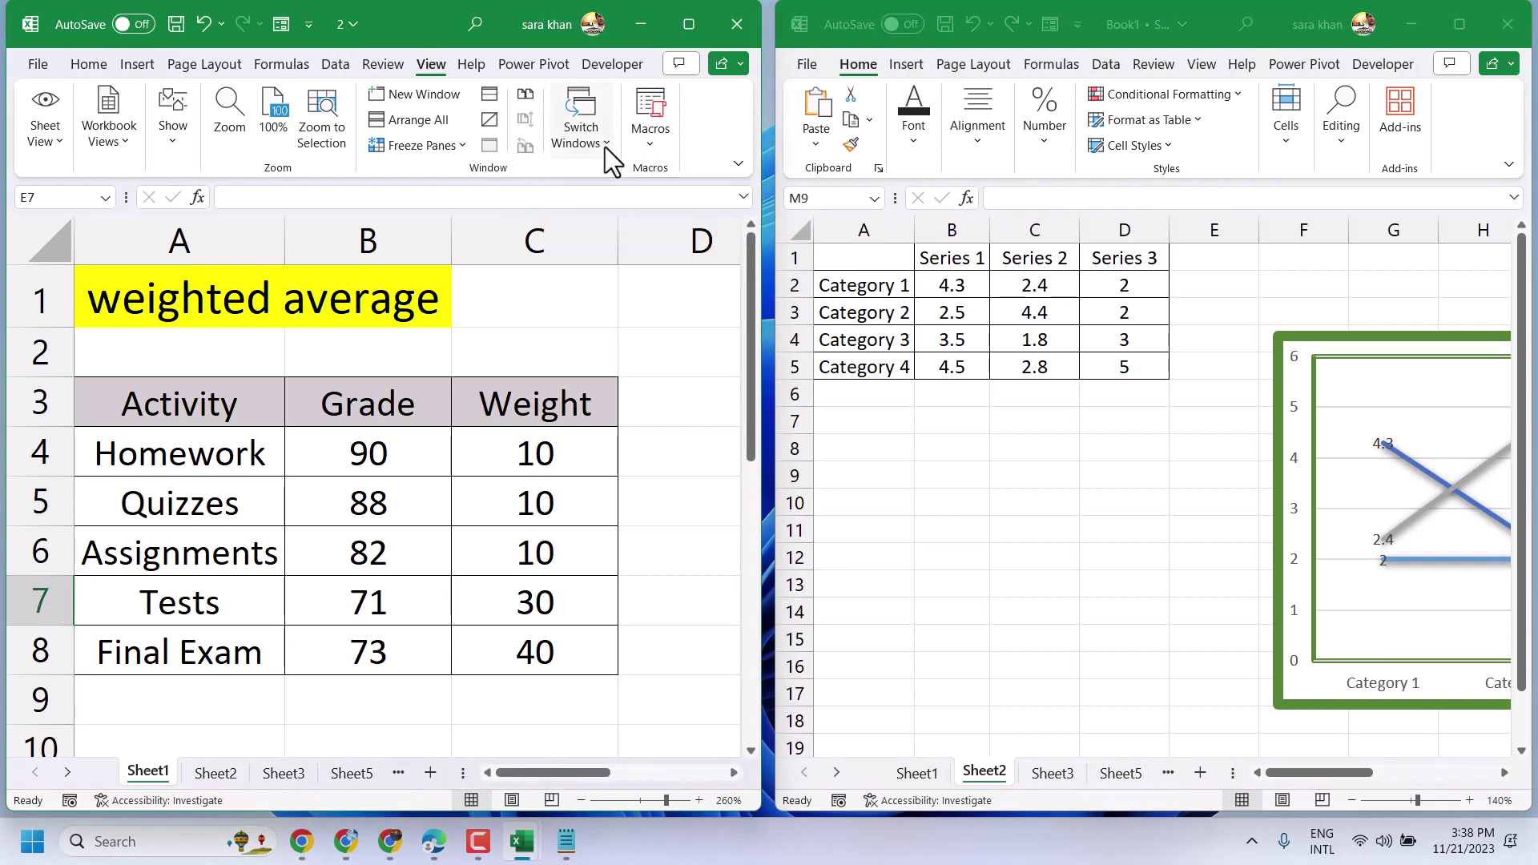
click(603, 150)
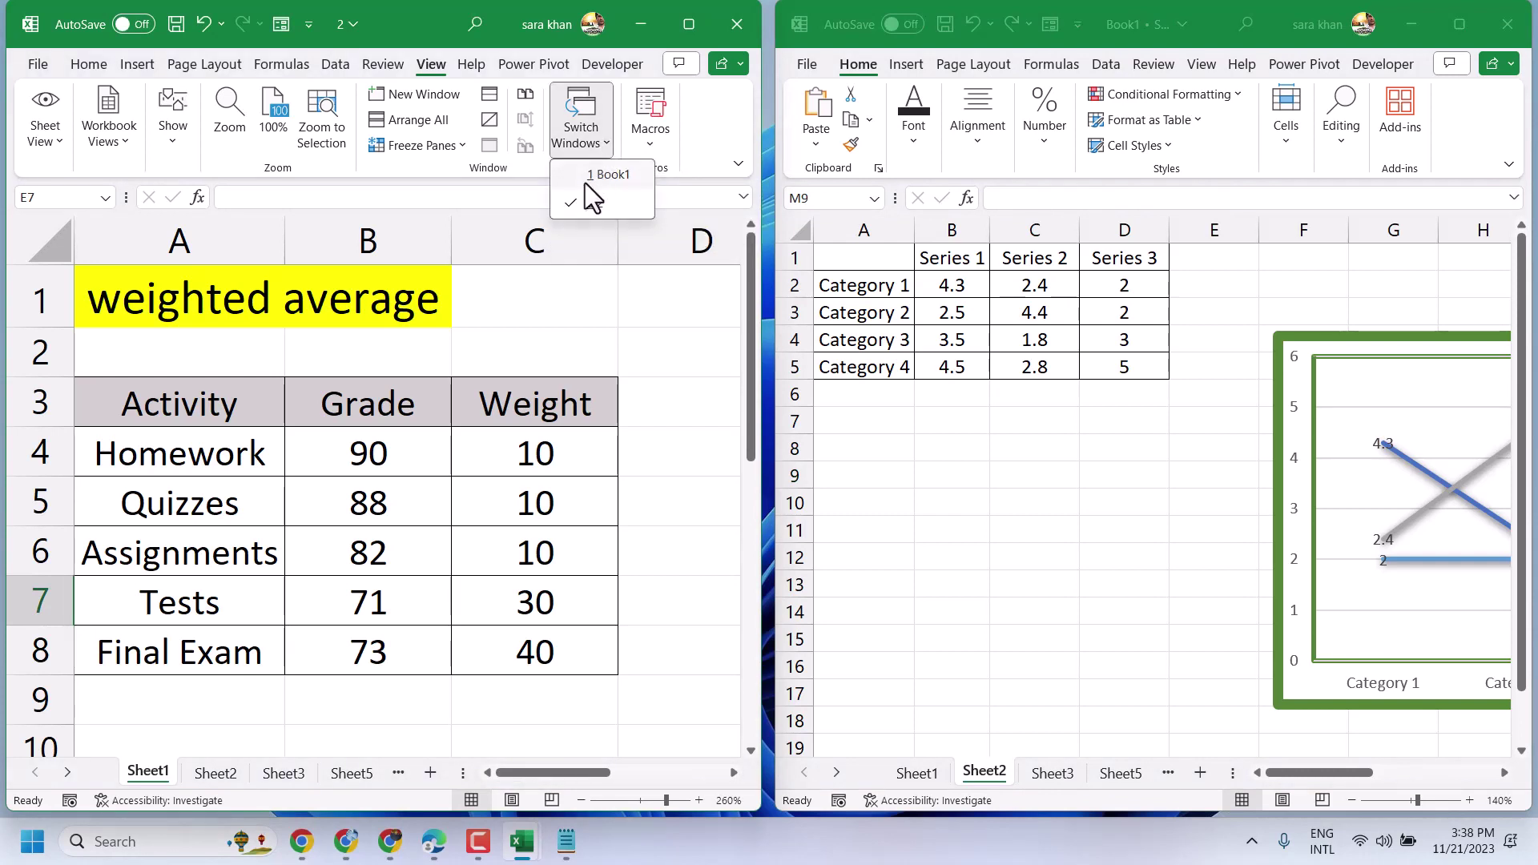
Step: Arrange only the active workbook's windows vertically, leaving workbook 2 full screen
click(420, 120)
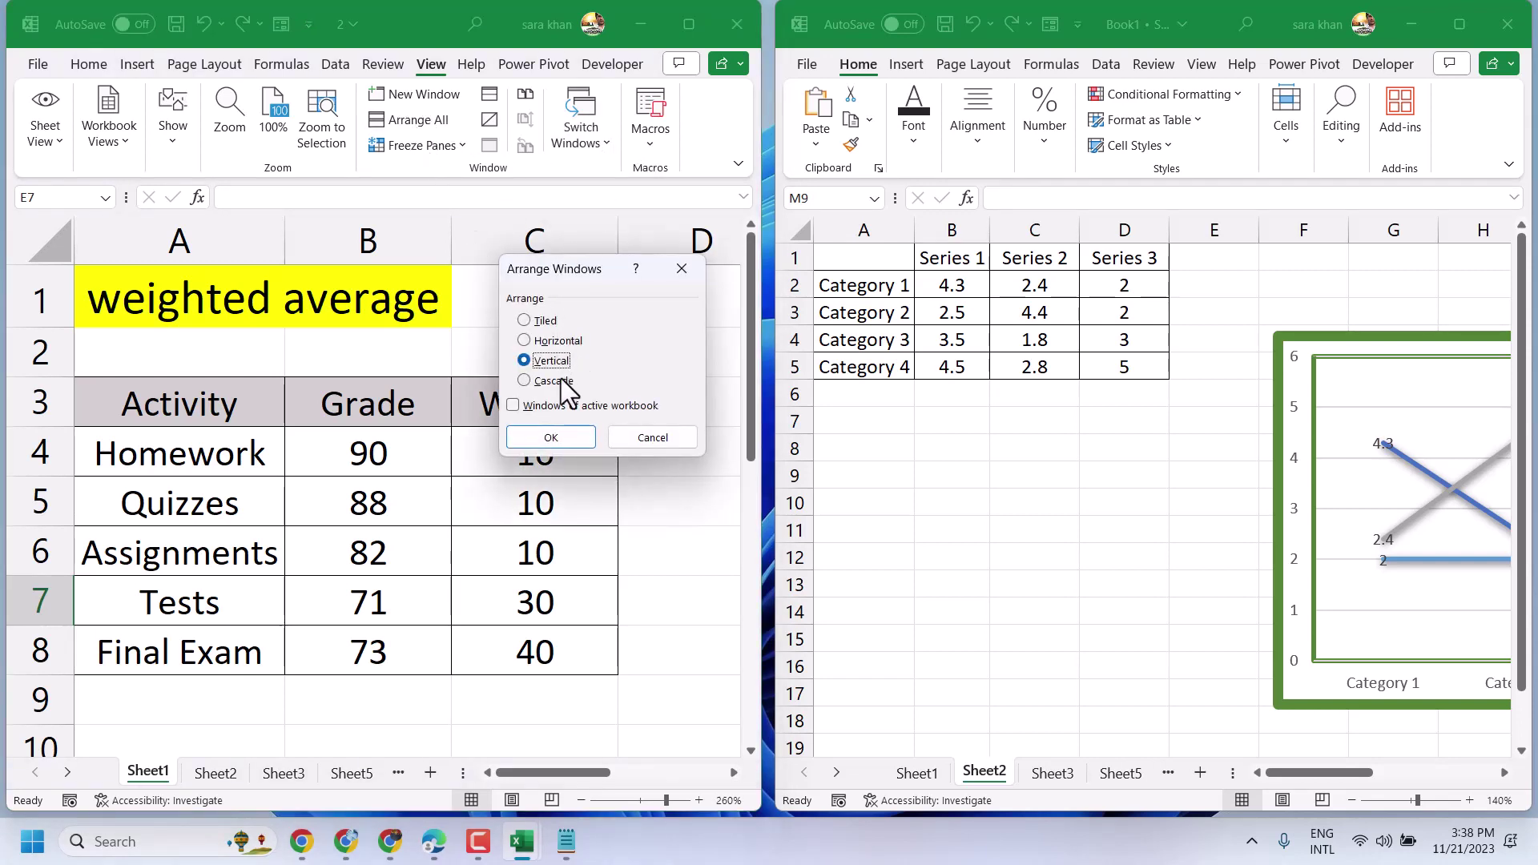
click(514, 406)
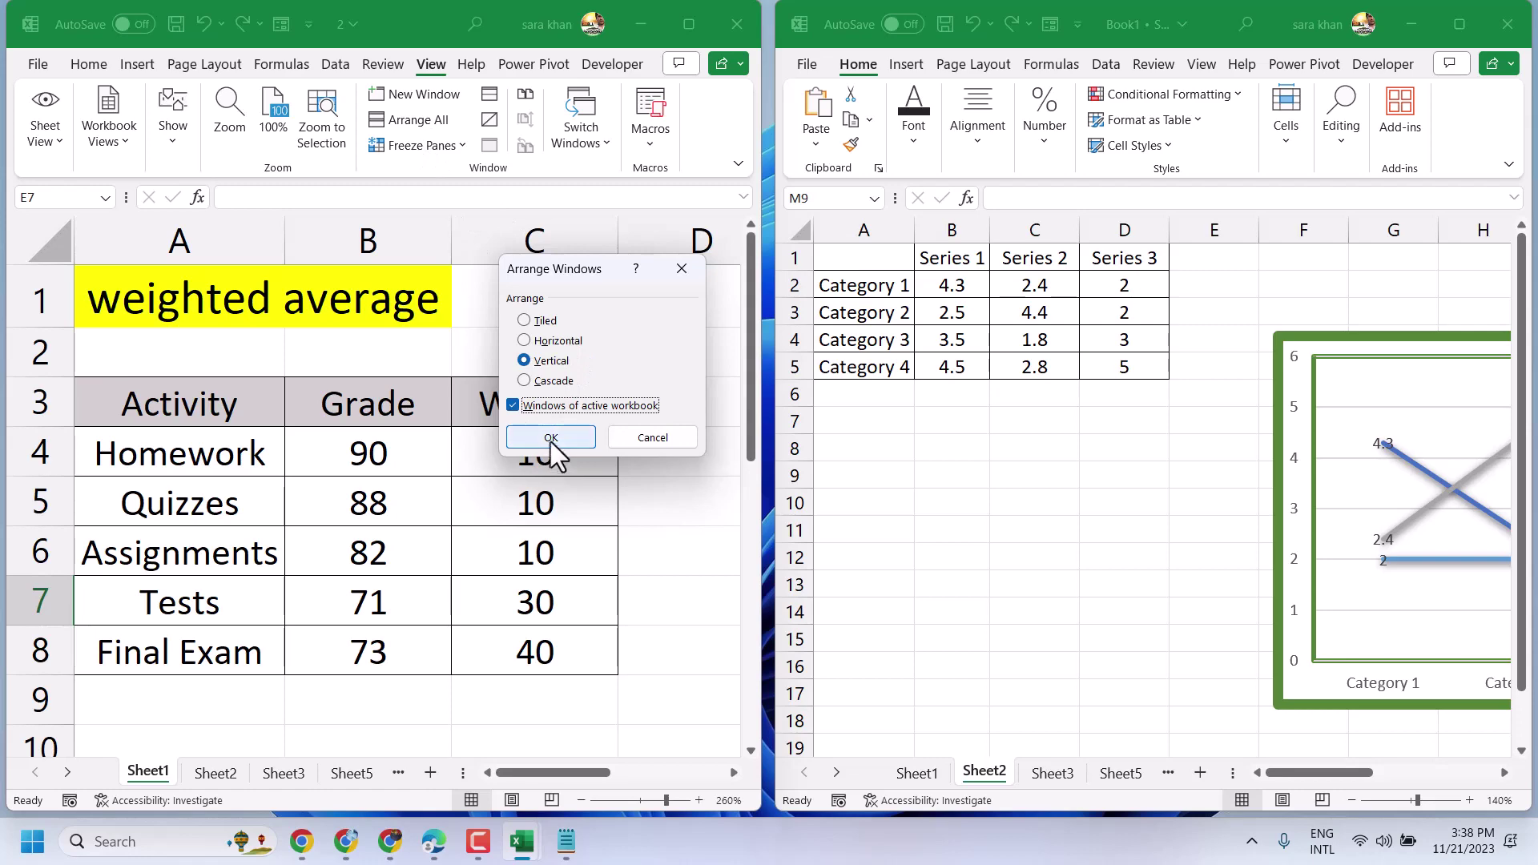
click(551, 441)
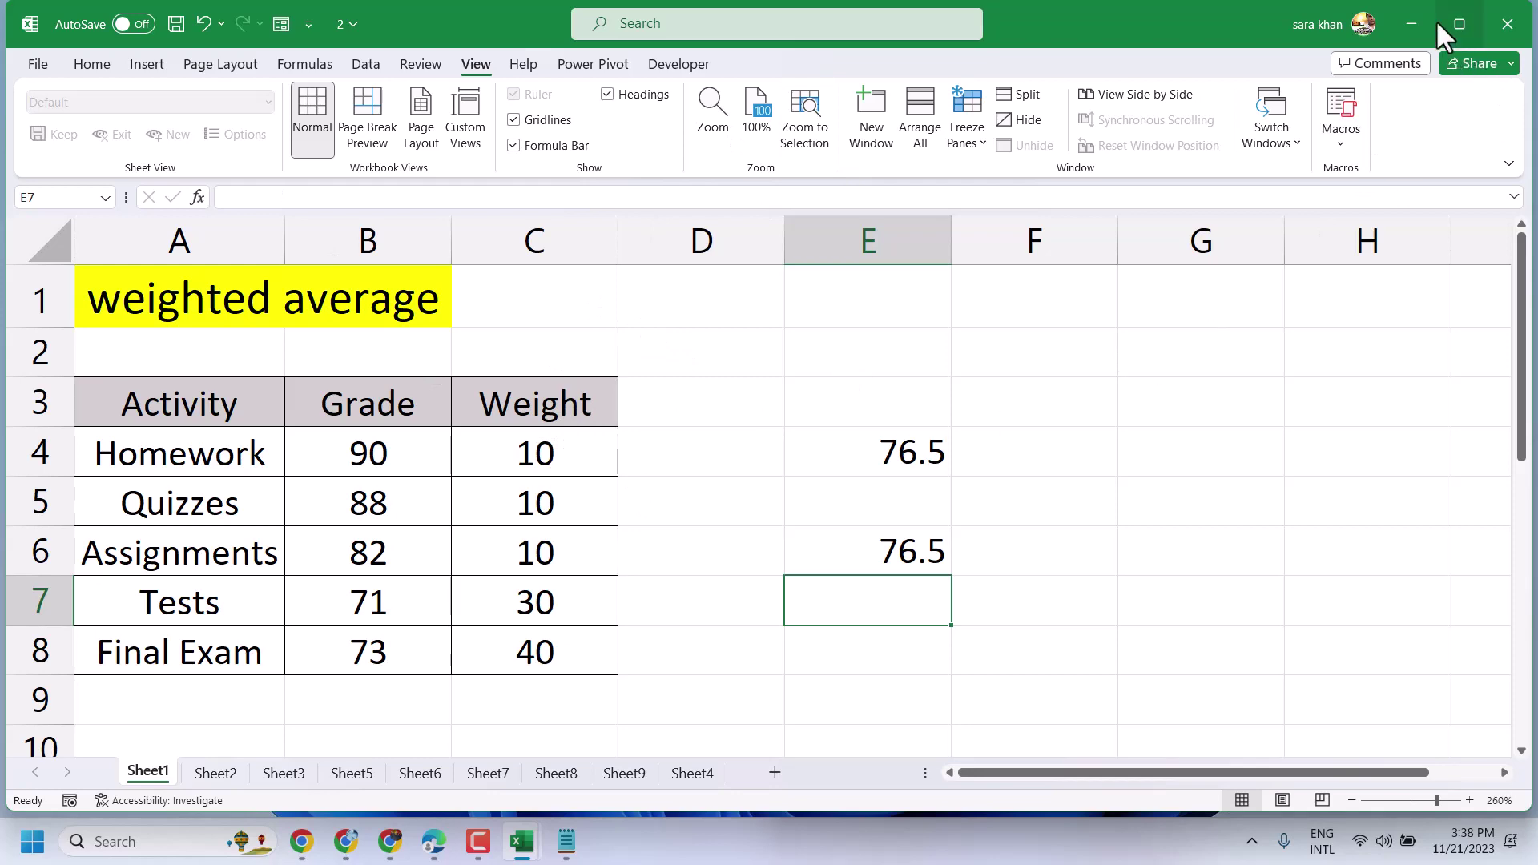
Step: Minimize workbook 2 and maximize Book1 so its Sheet2 chart data fills the screen
click(1407, 19)
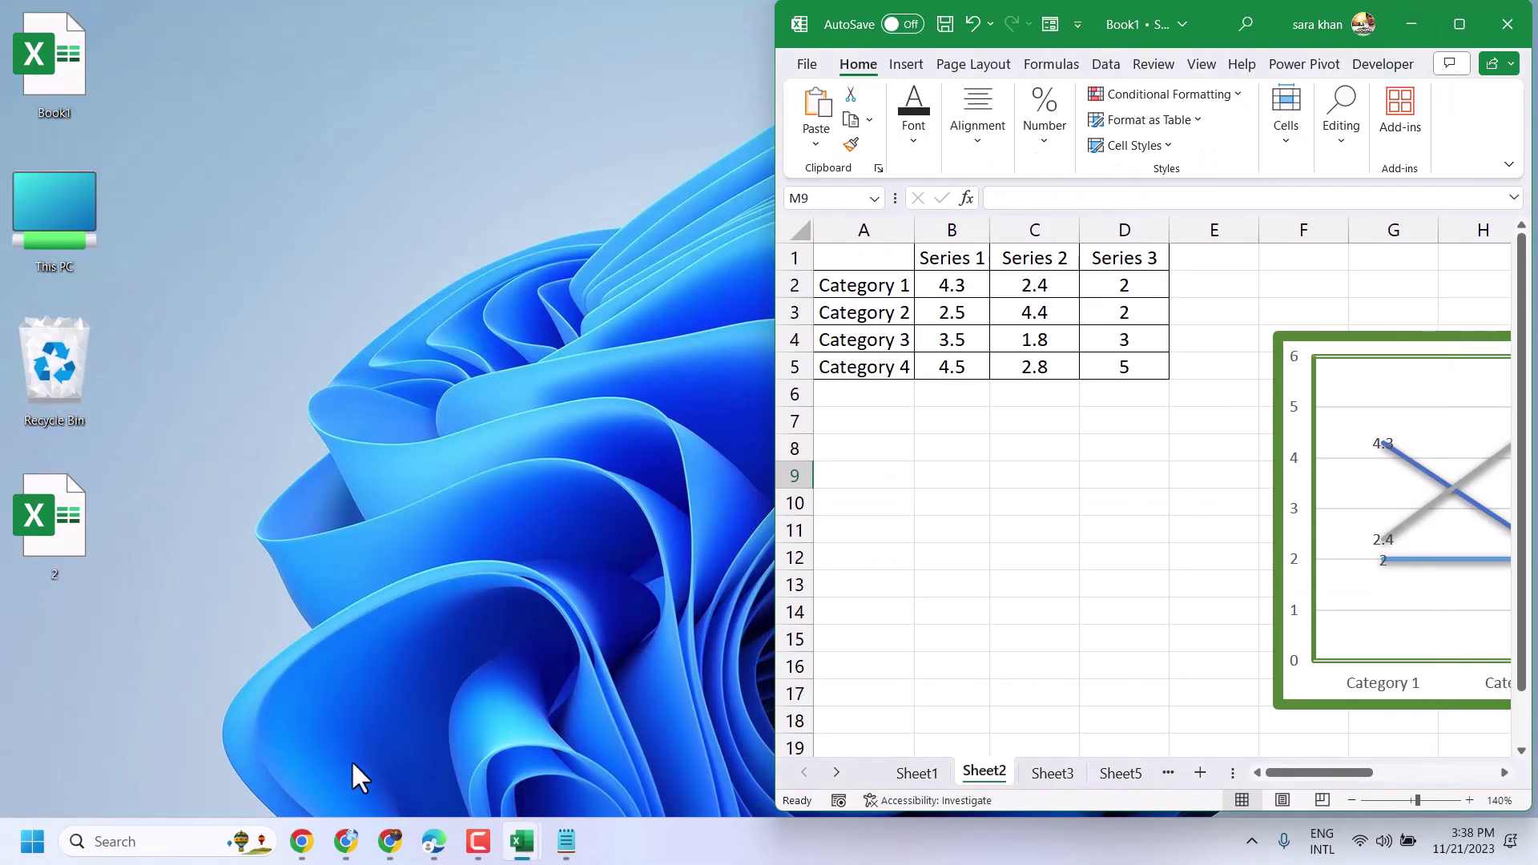
click(1459, 24)
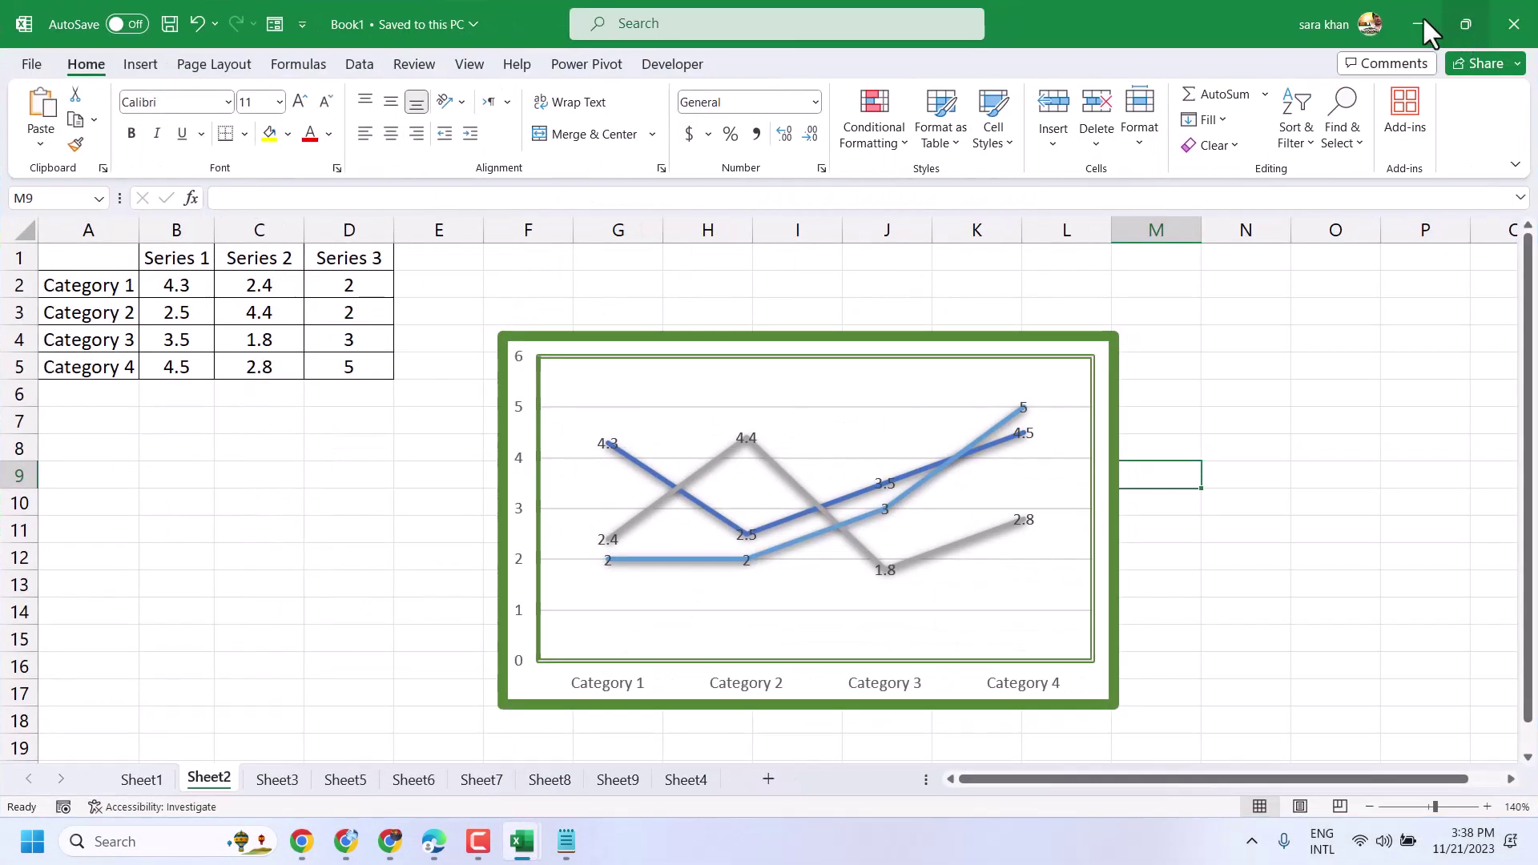
click(475, 64)
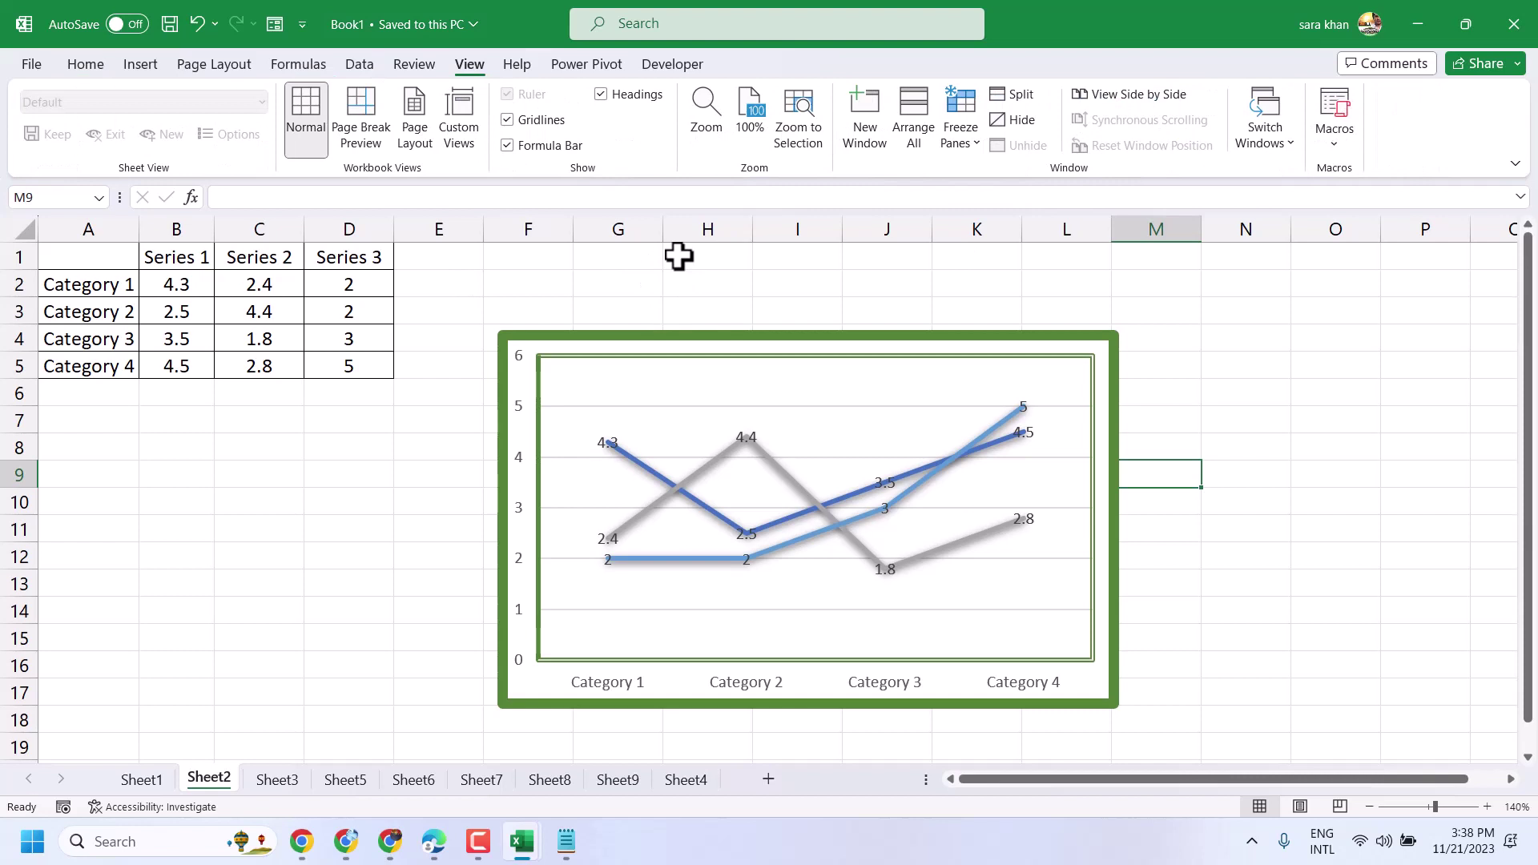
click(925, 108)
click(561, 361)
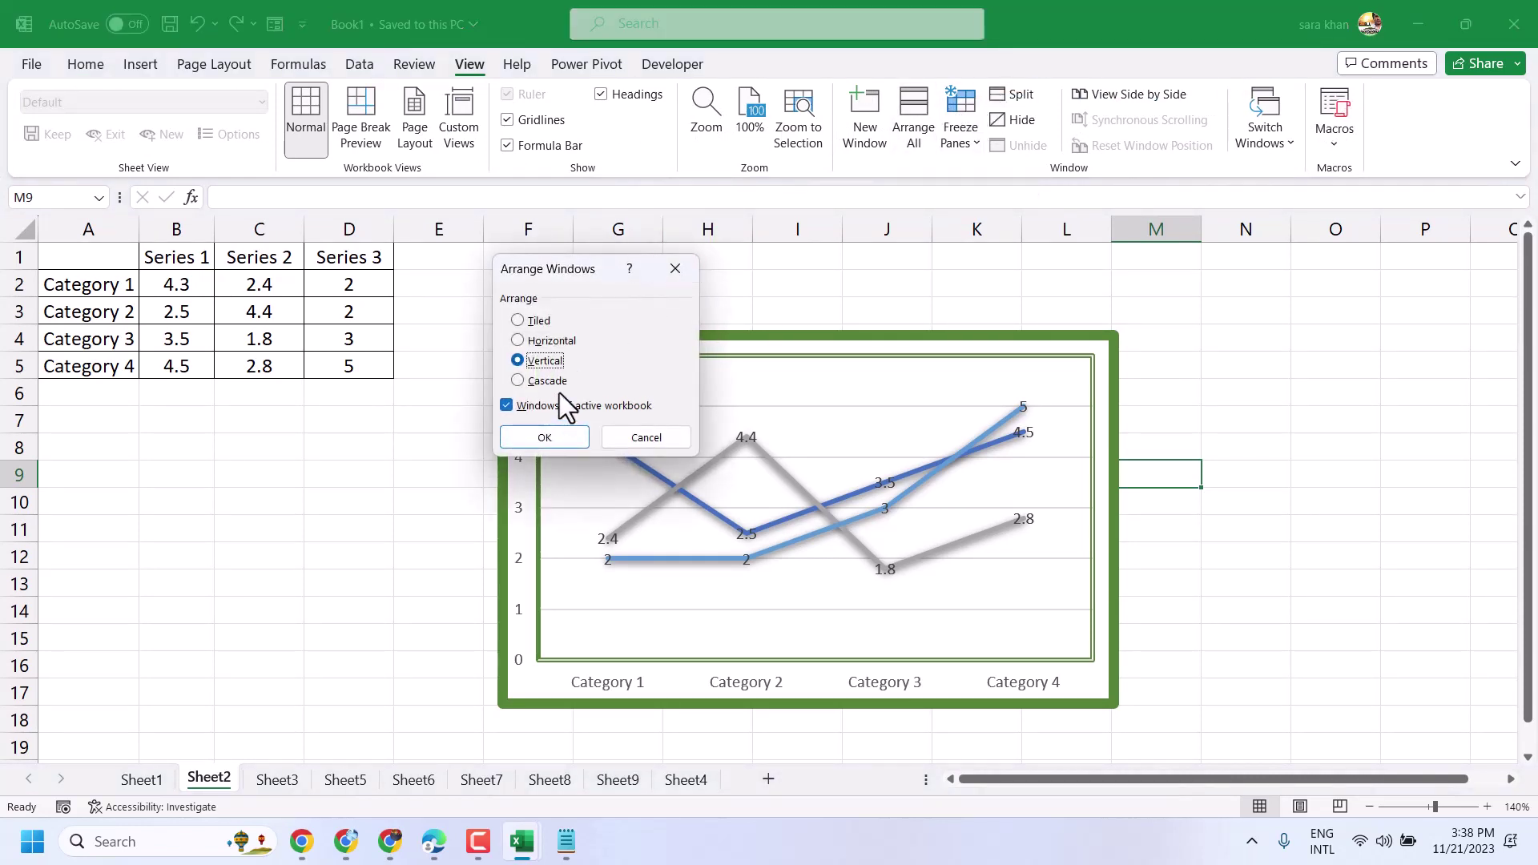
click(547, 381)
click(537, 437)
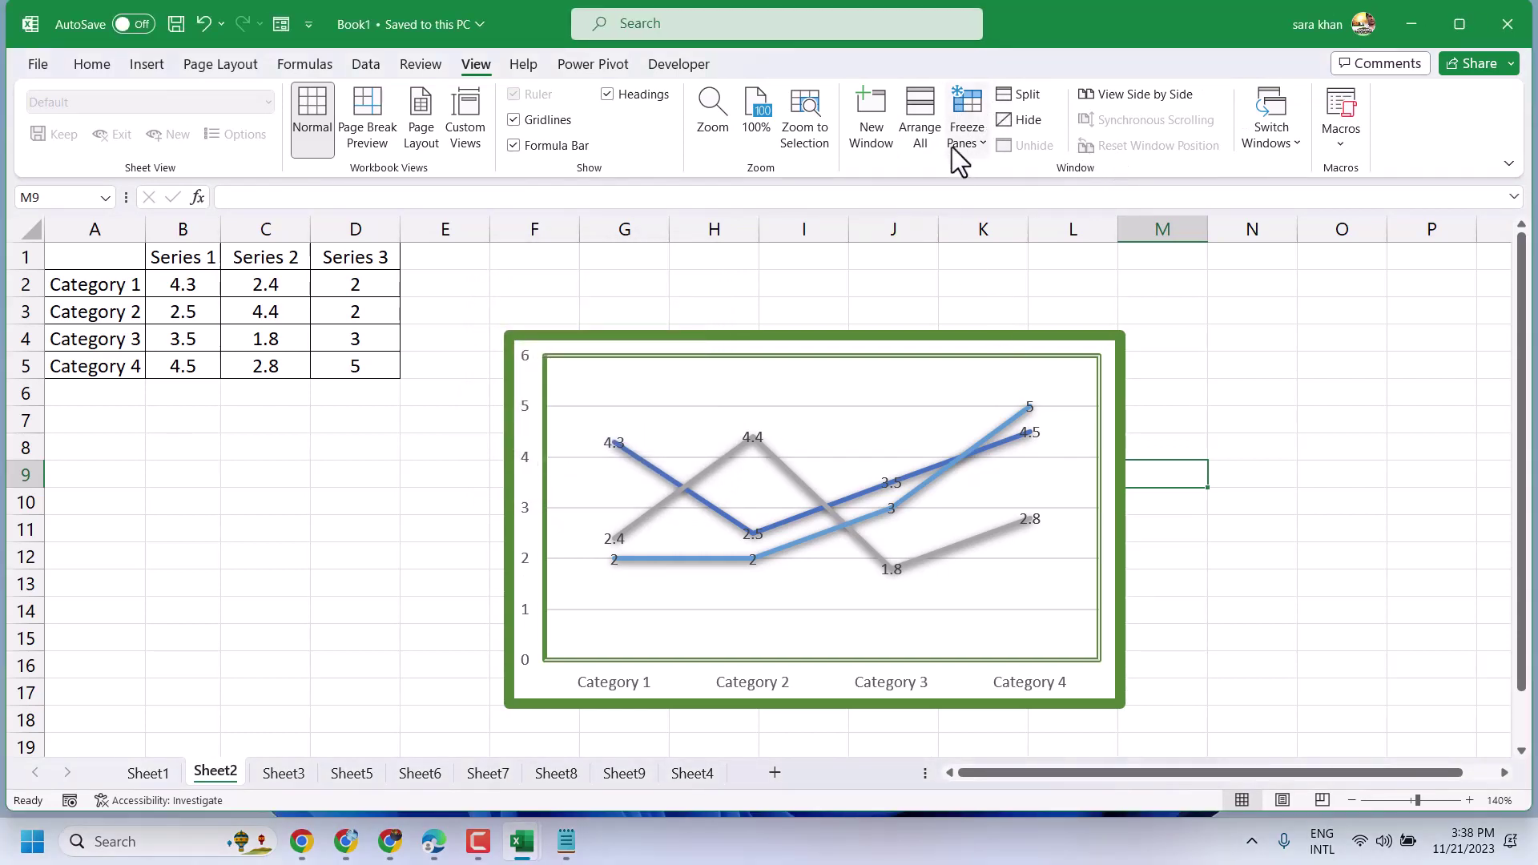
click(920, 116)
click(529, 340)
click(552, 432)
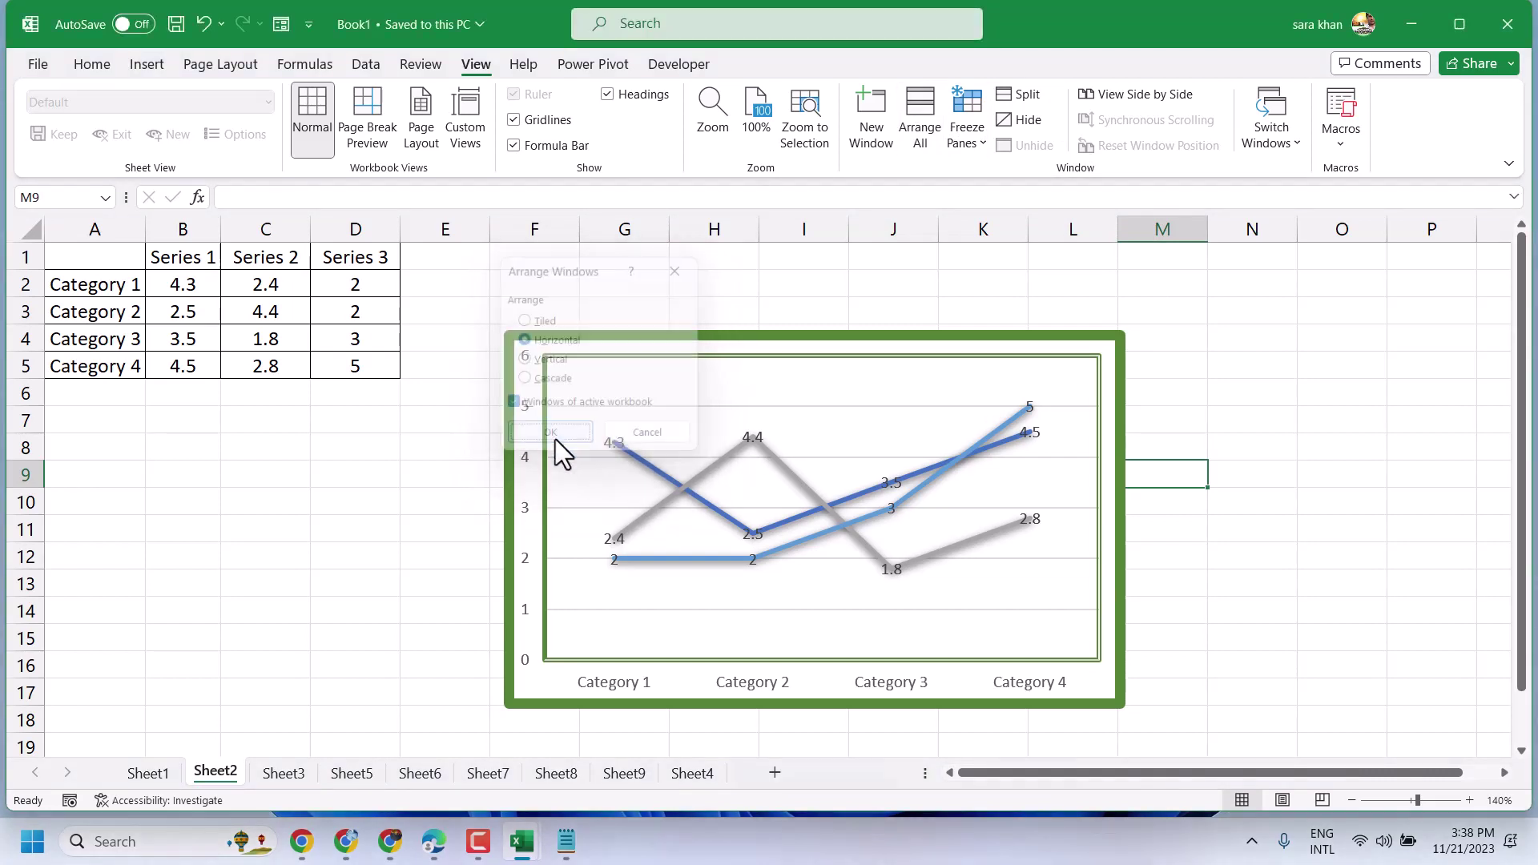
click(941, 108)
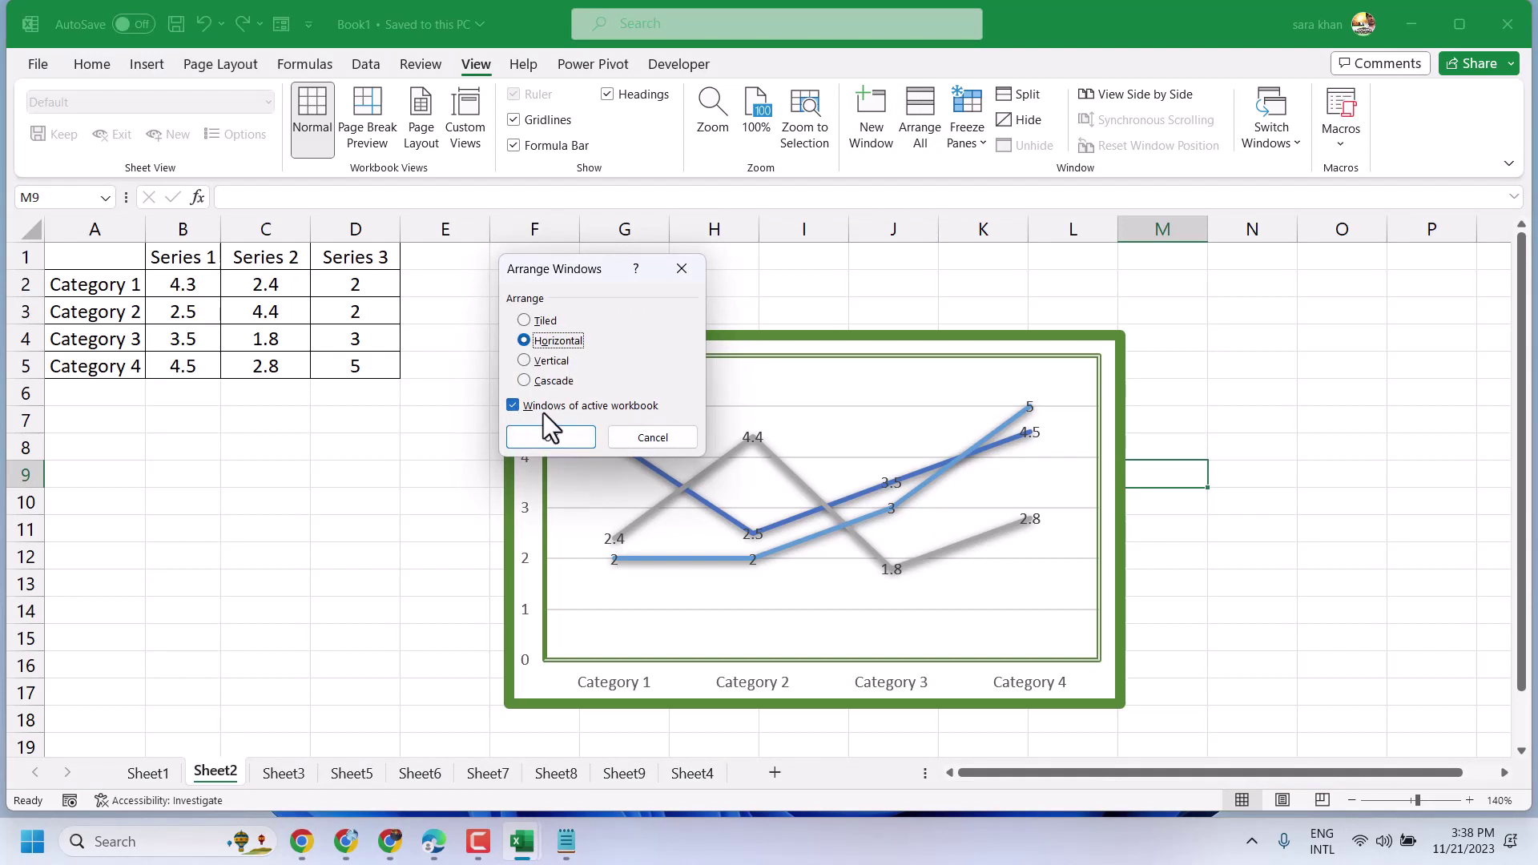
click(535, 407)
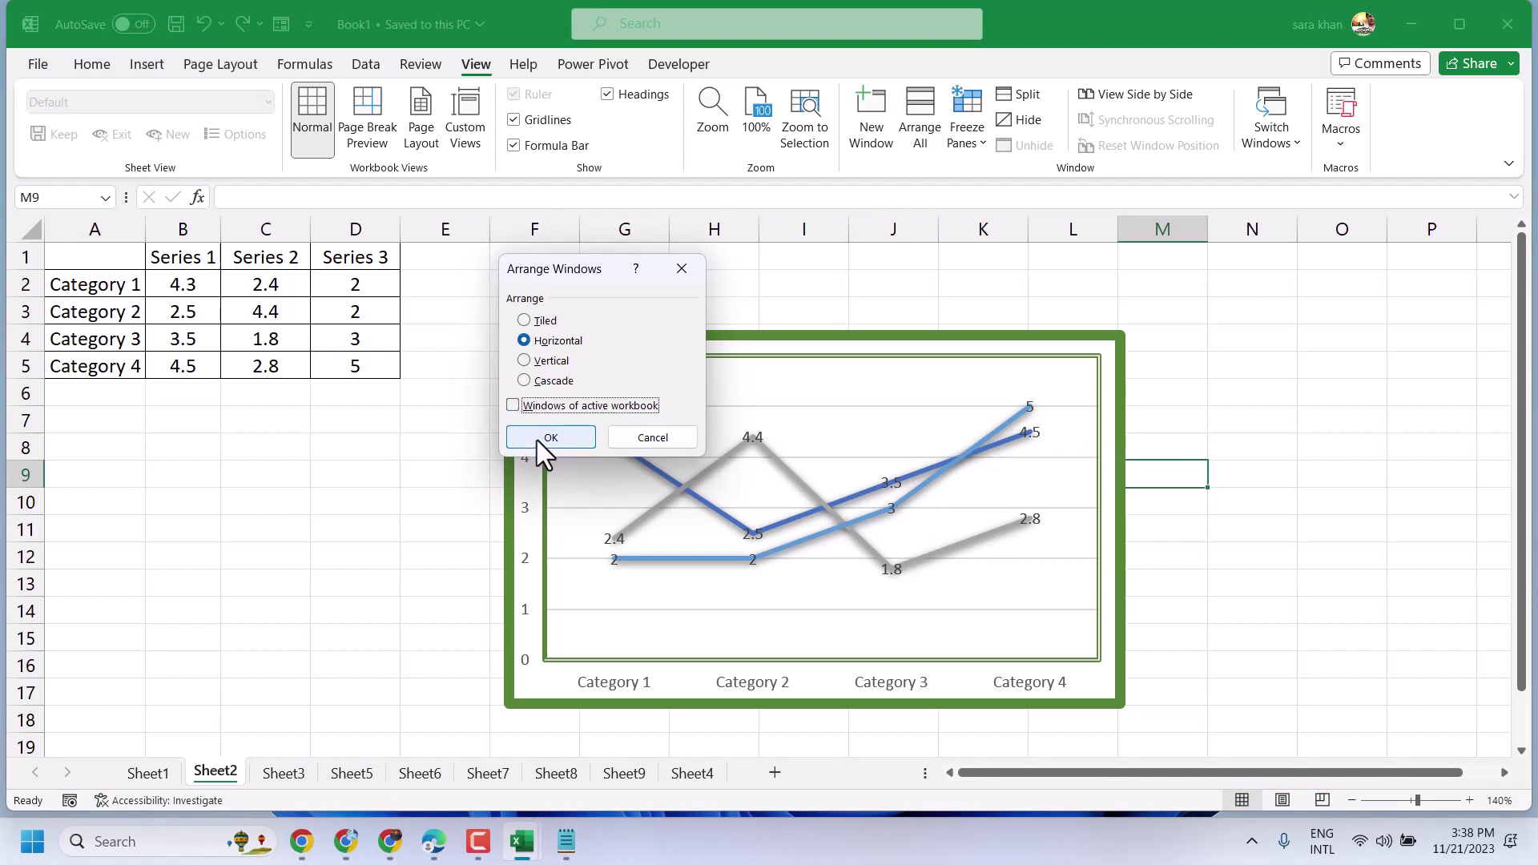
click(537, 440)
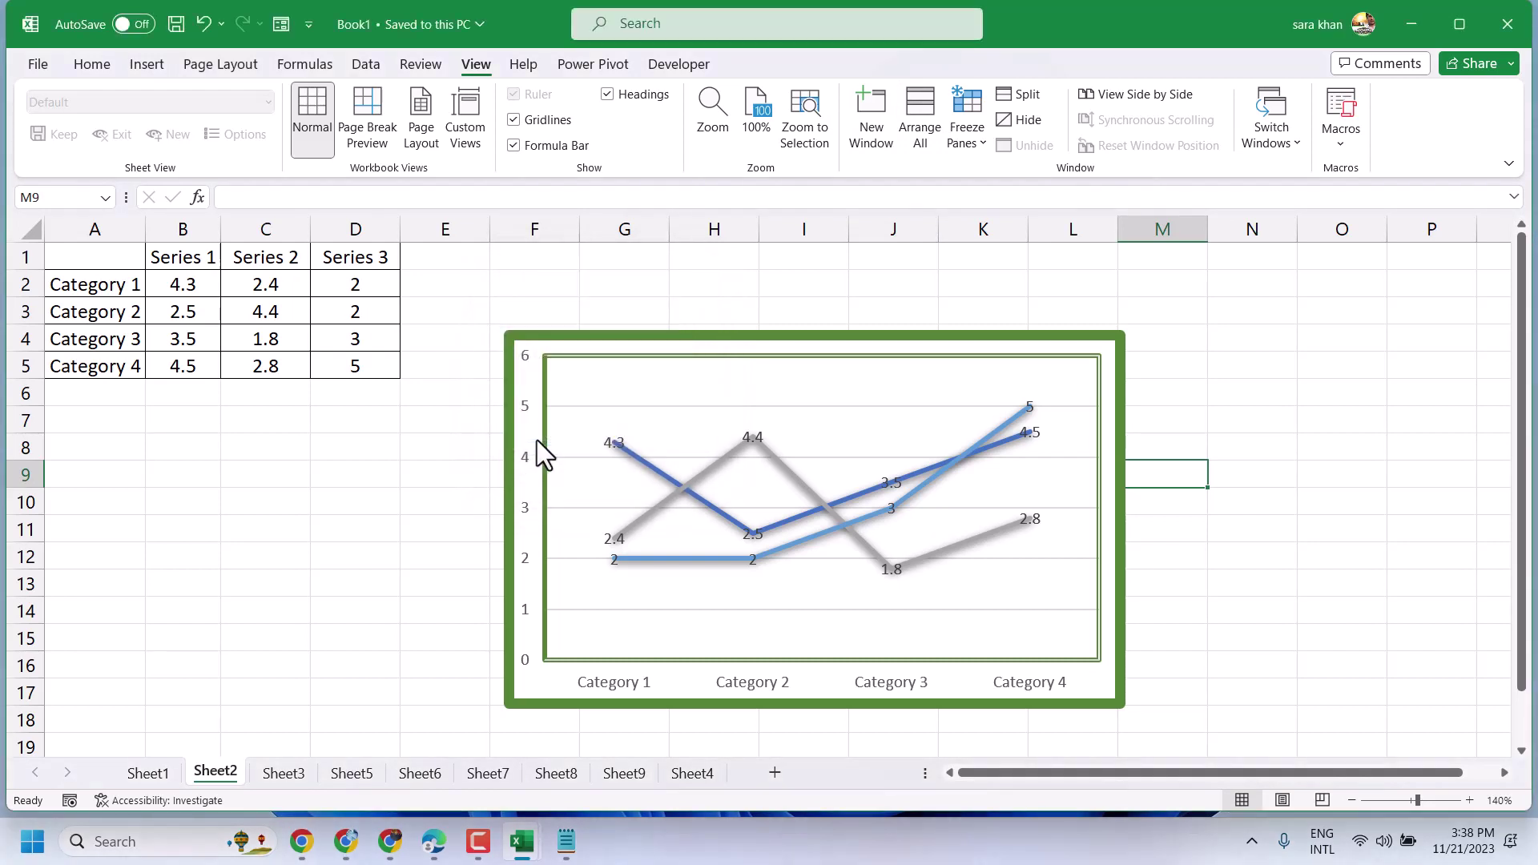
click(923, 108)
click(551, 360)
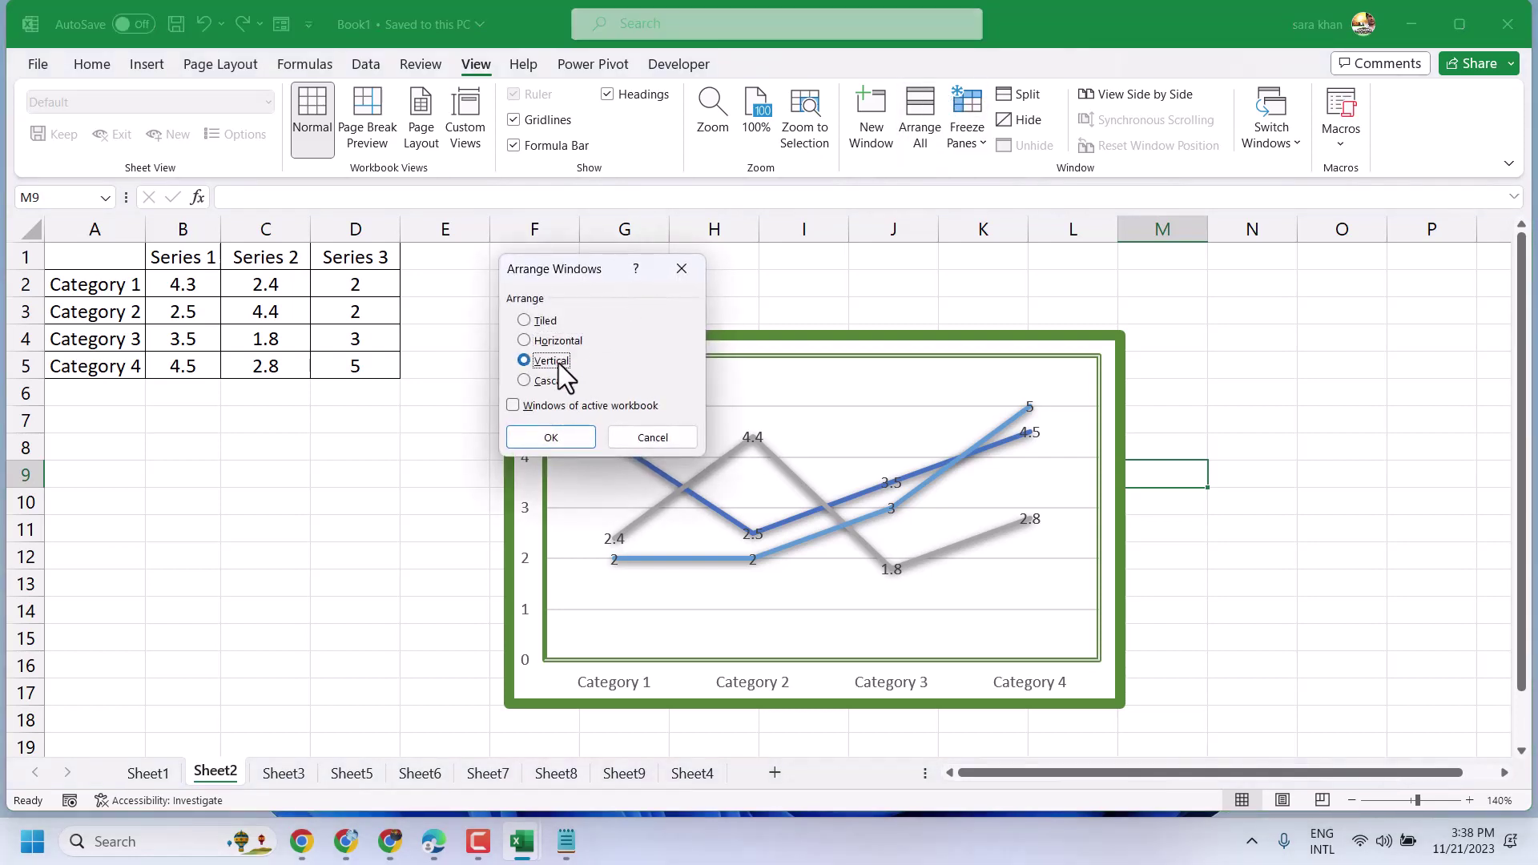
click(550, 437)
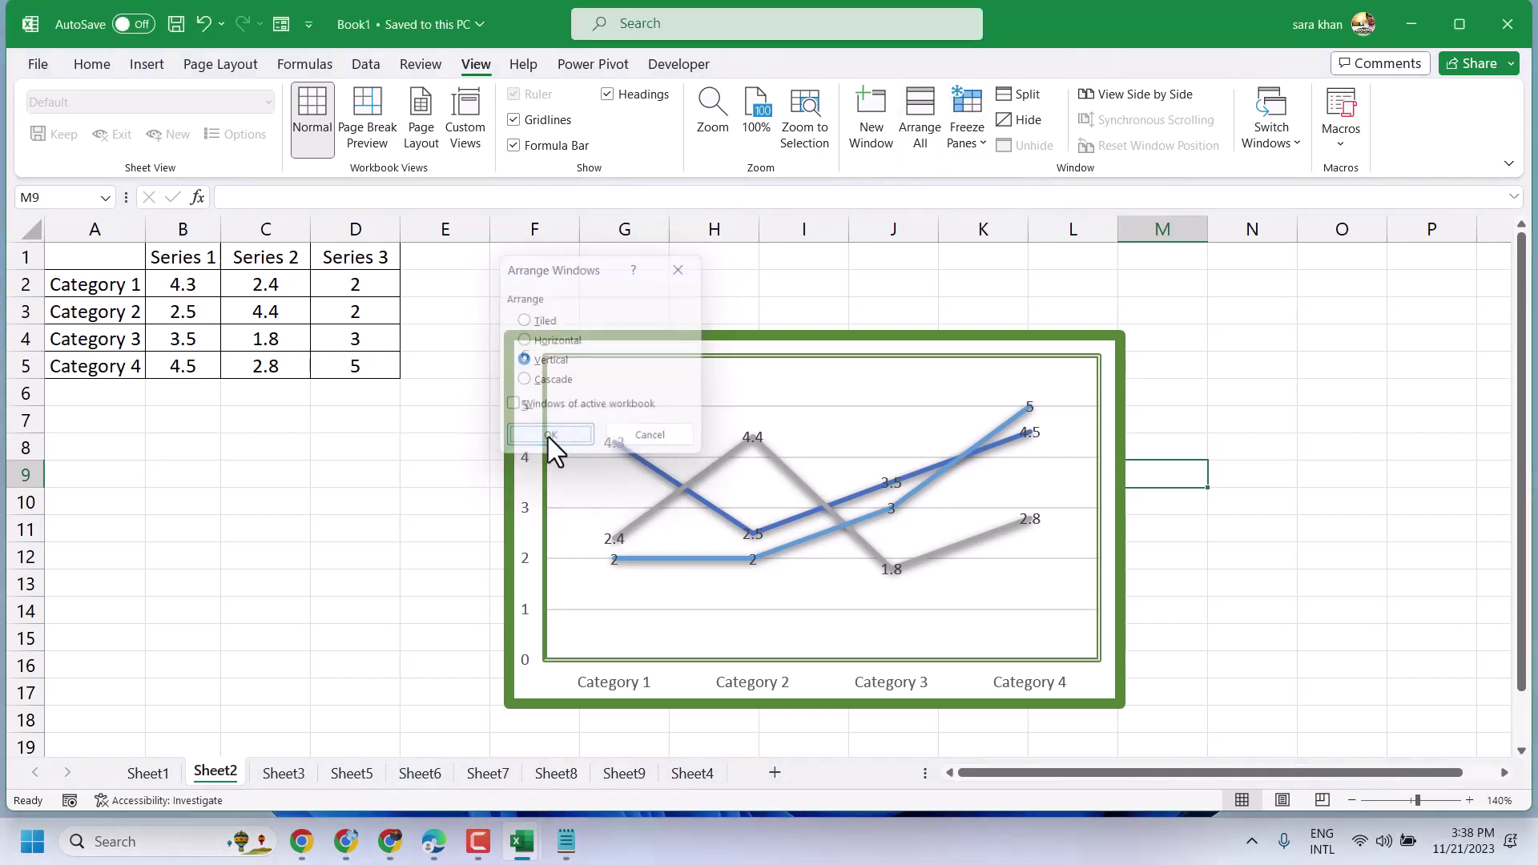
click(1455, 23)
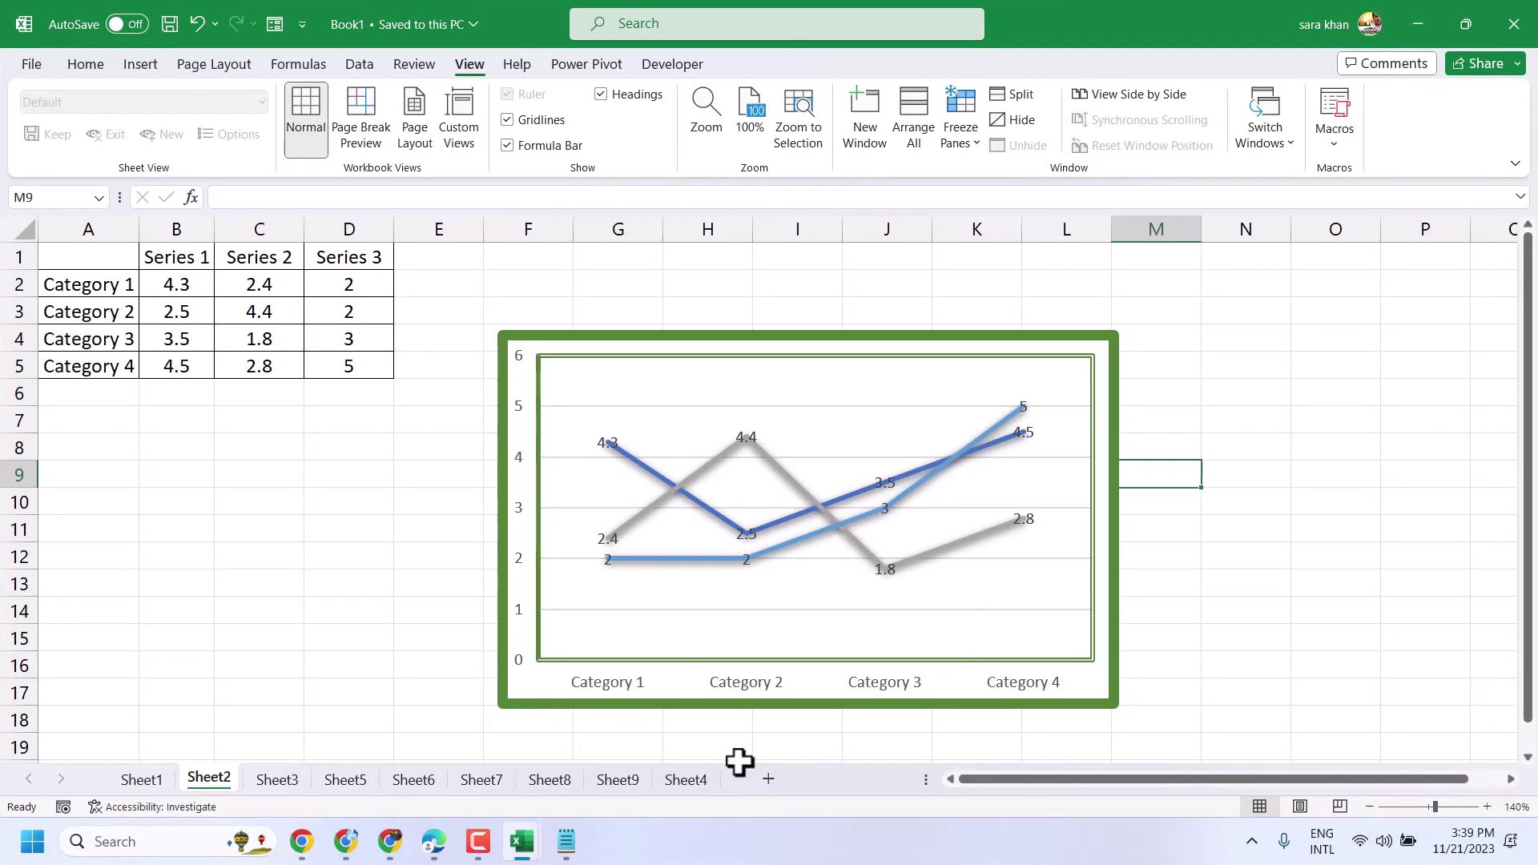
mouse_move(518, 847)
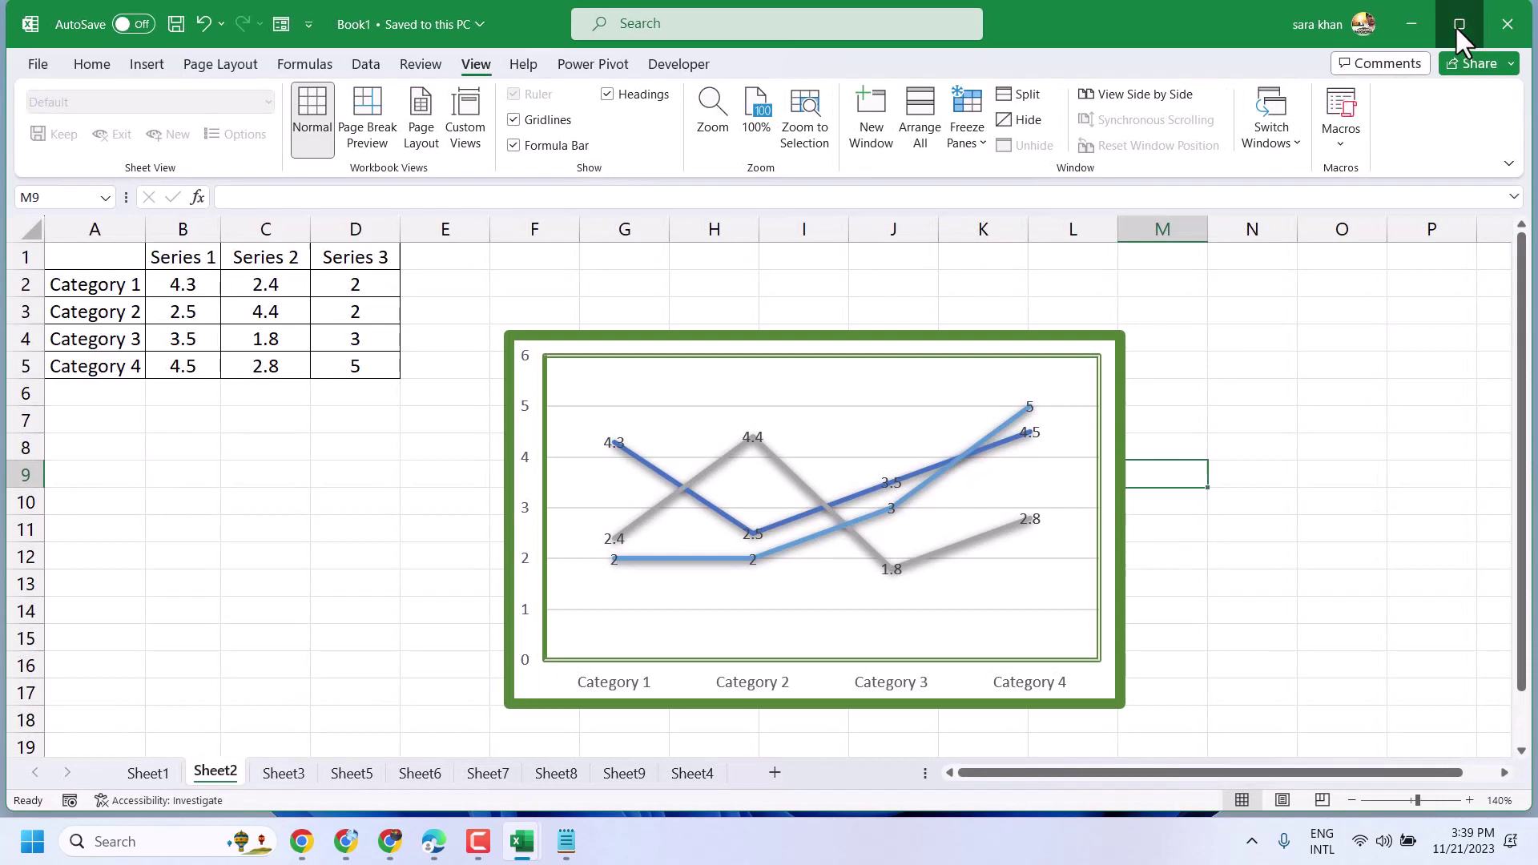
click(1455, 26)
double_click(817, 52)
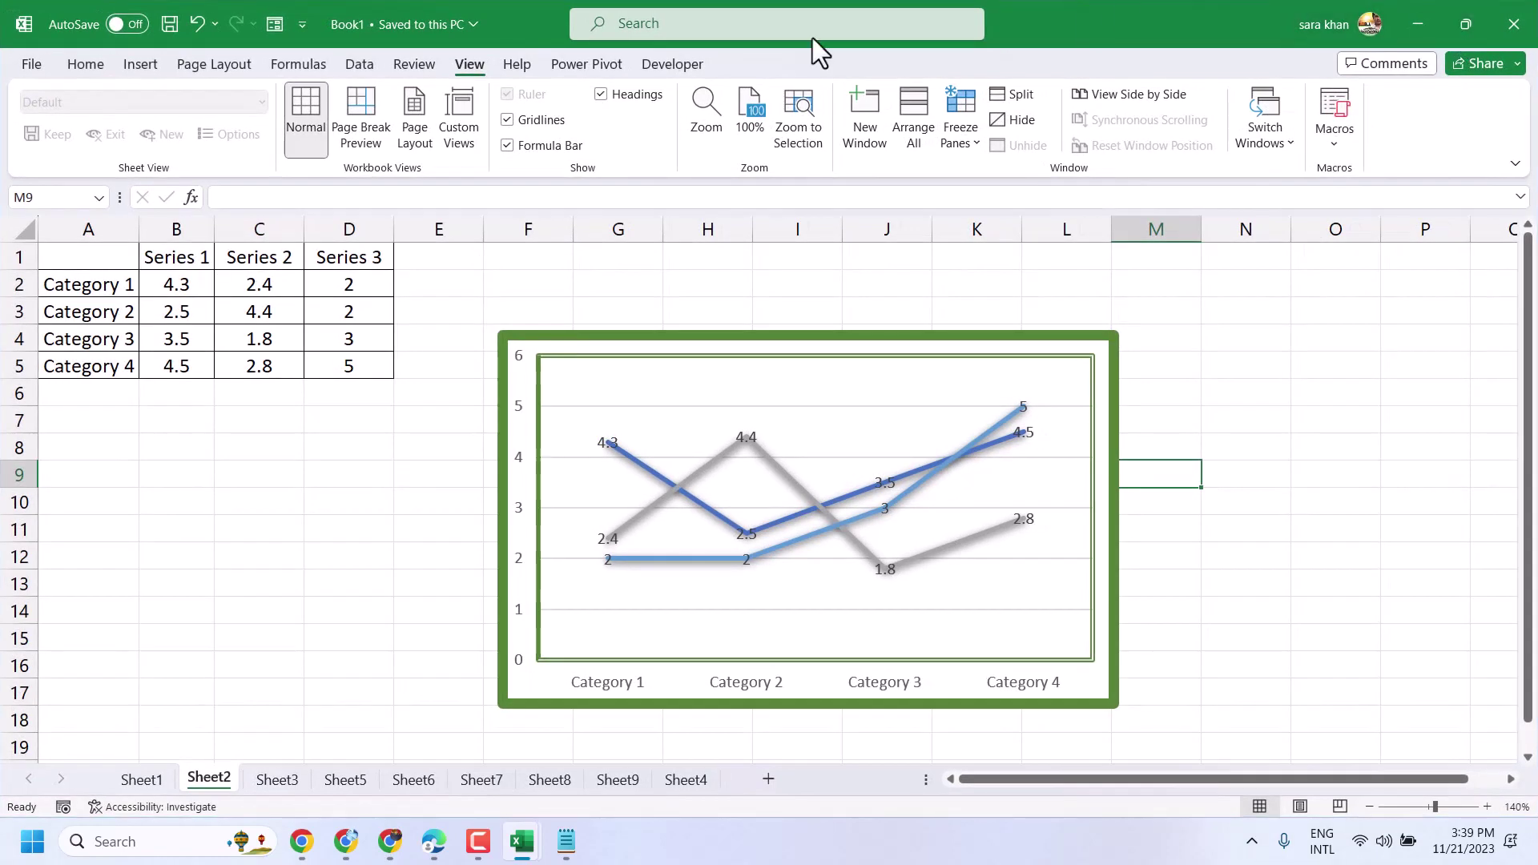
click(914, 114)
click(554, 337)
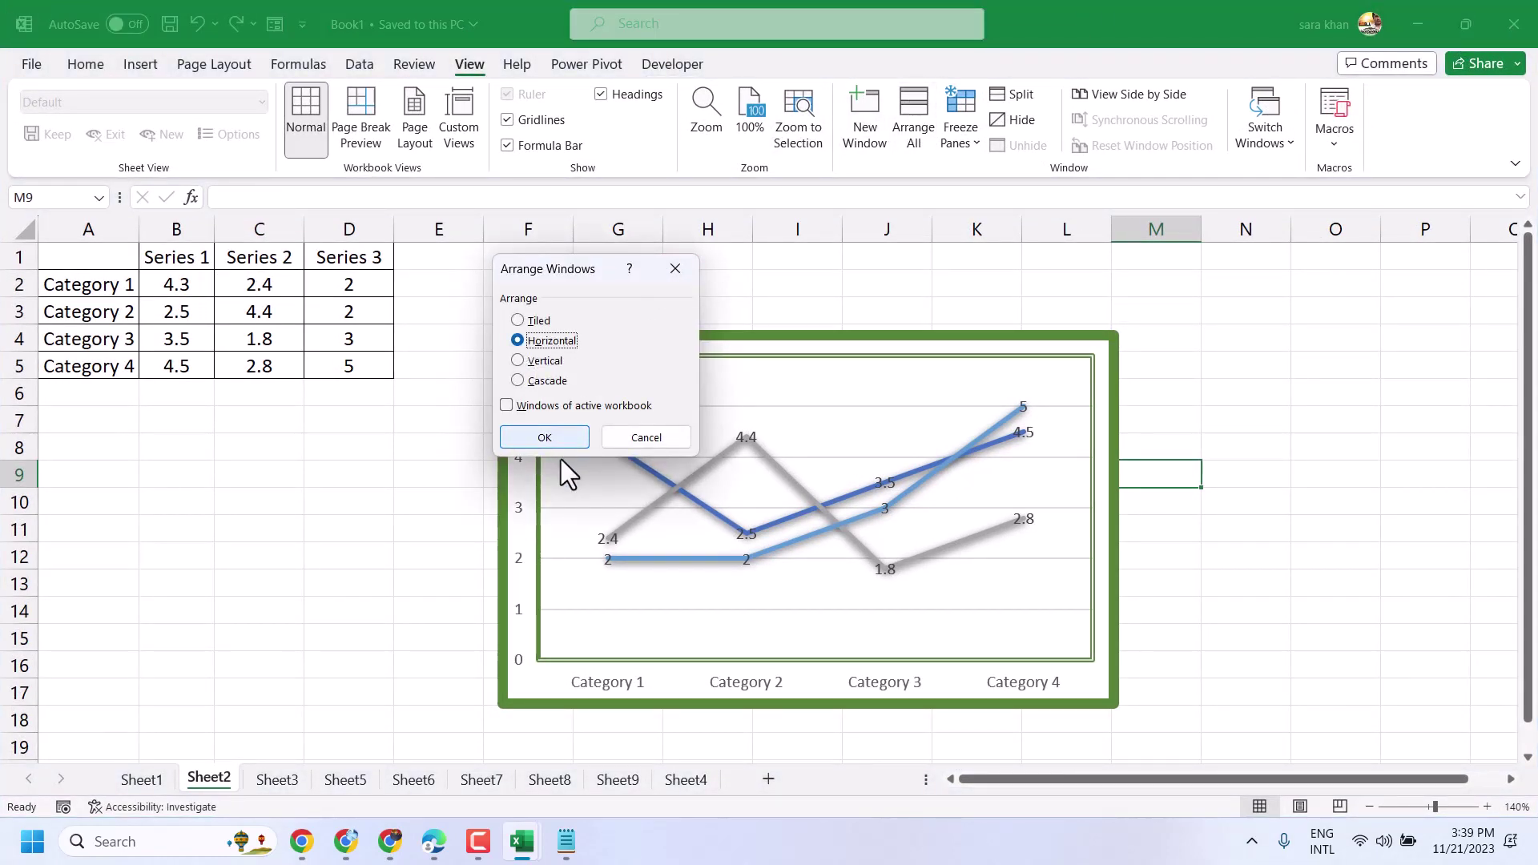
click(535, 438)
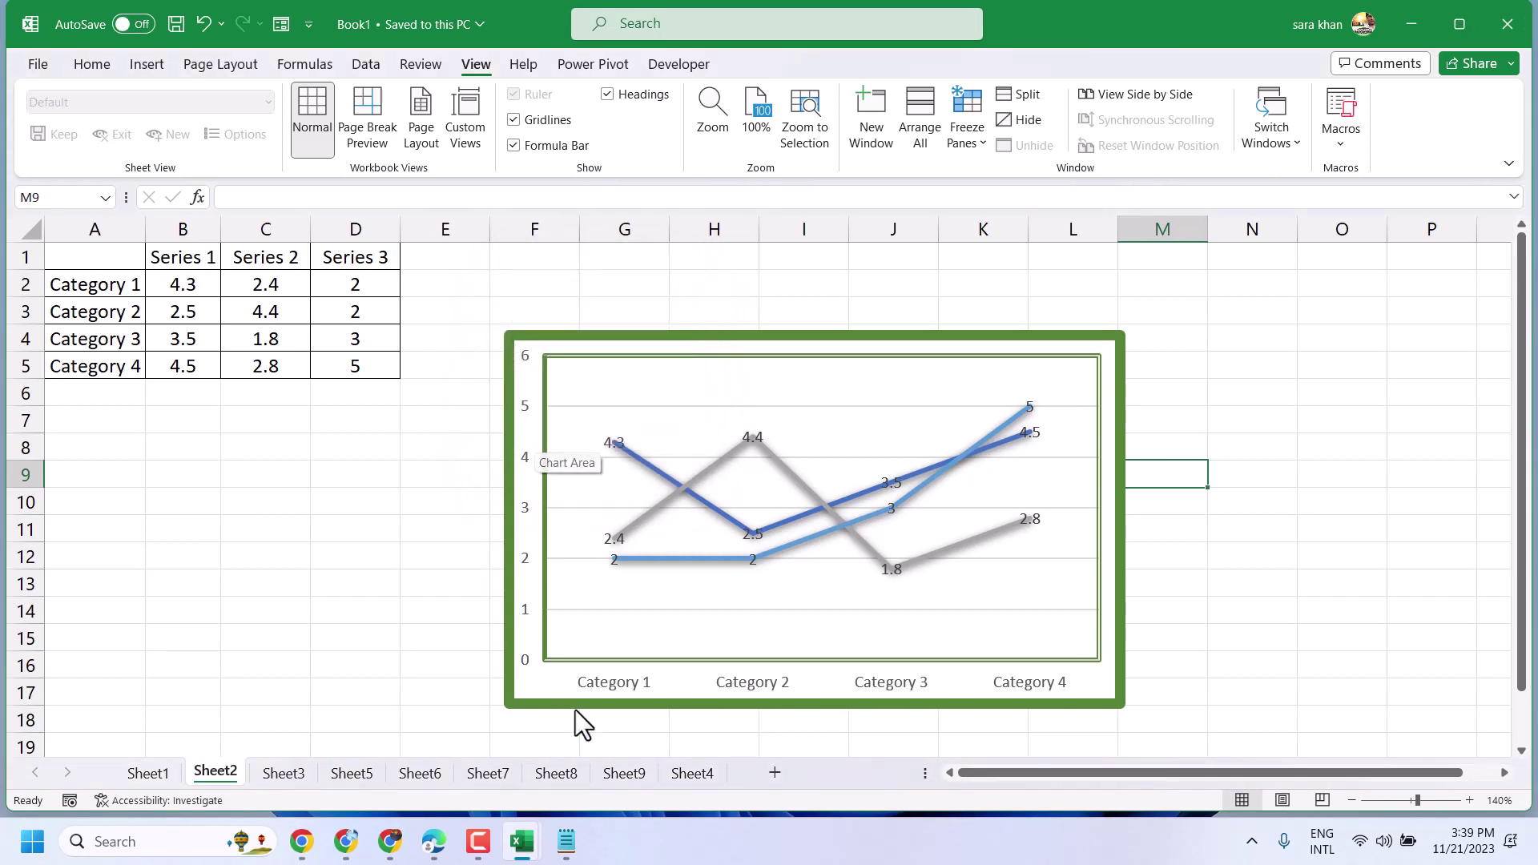
mouse_move(521, 841)
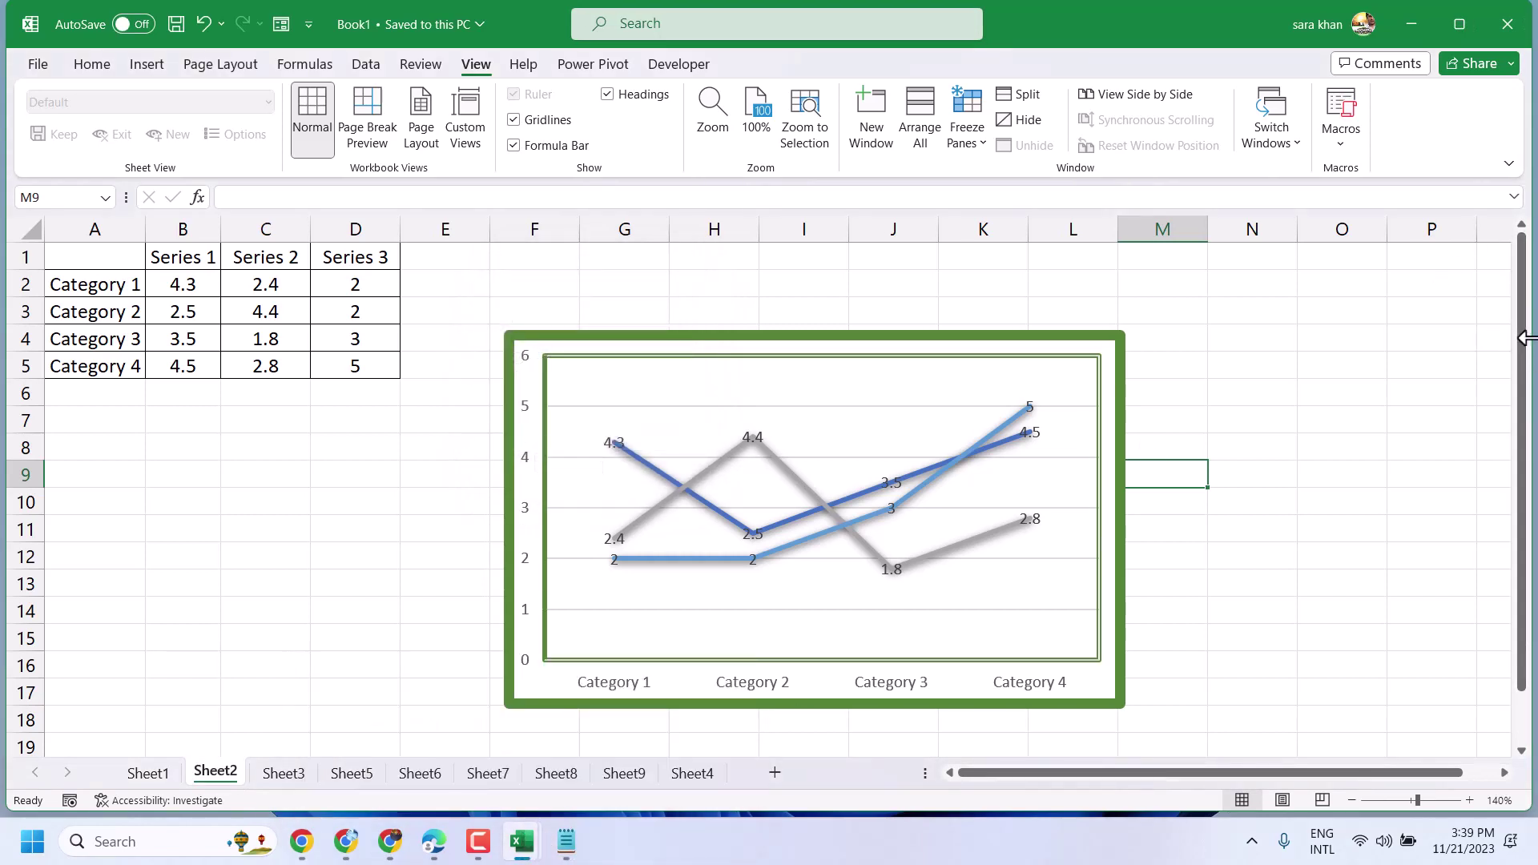
Step: Narrow the Book1 window to a column and bring workbook 2 forward
drag(1526, 333, 546, 285)
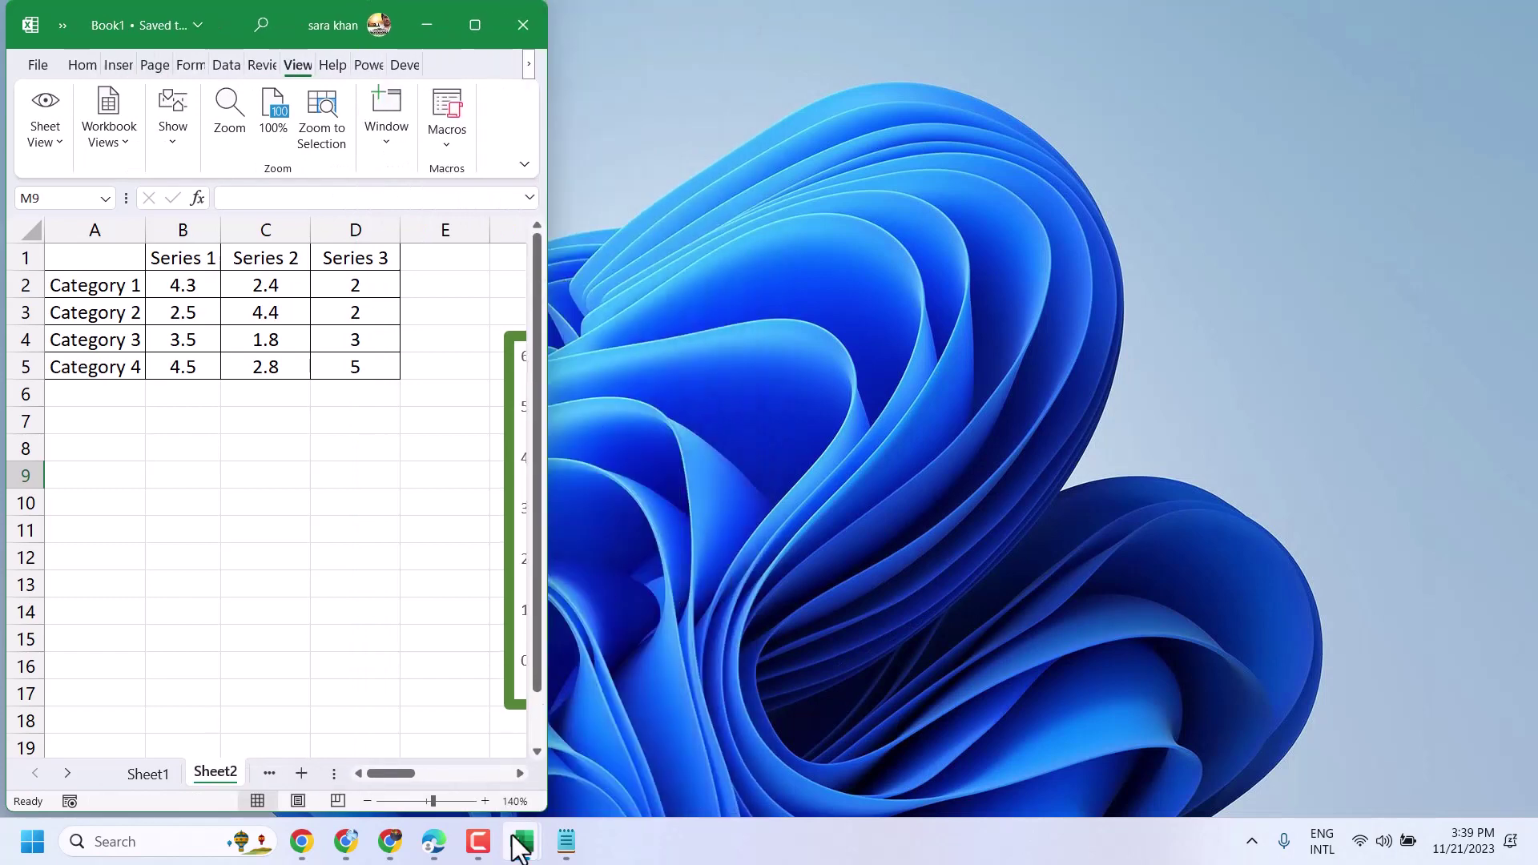
mouse_move(519, 848)
click(522, 740)
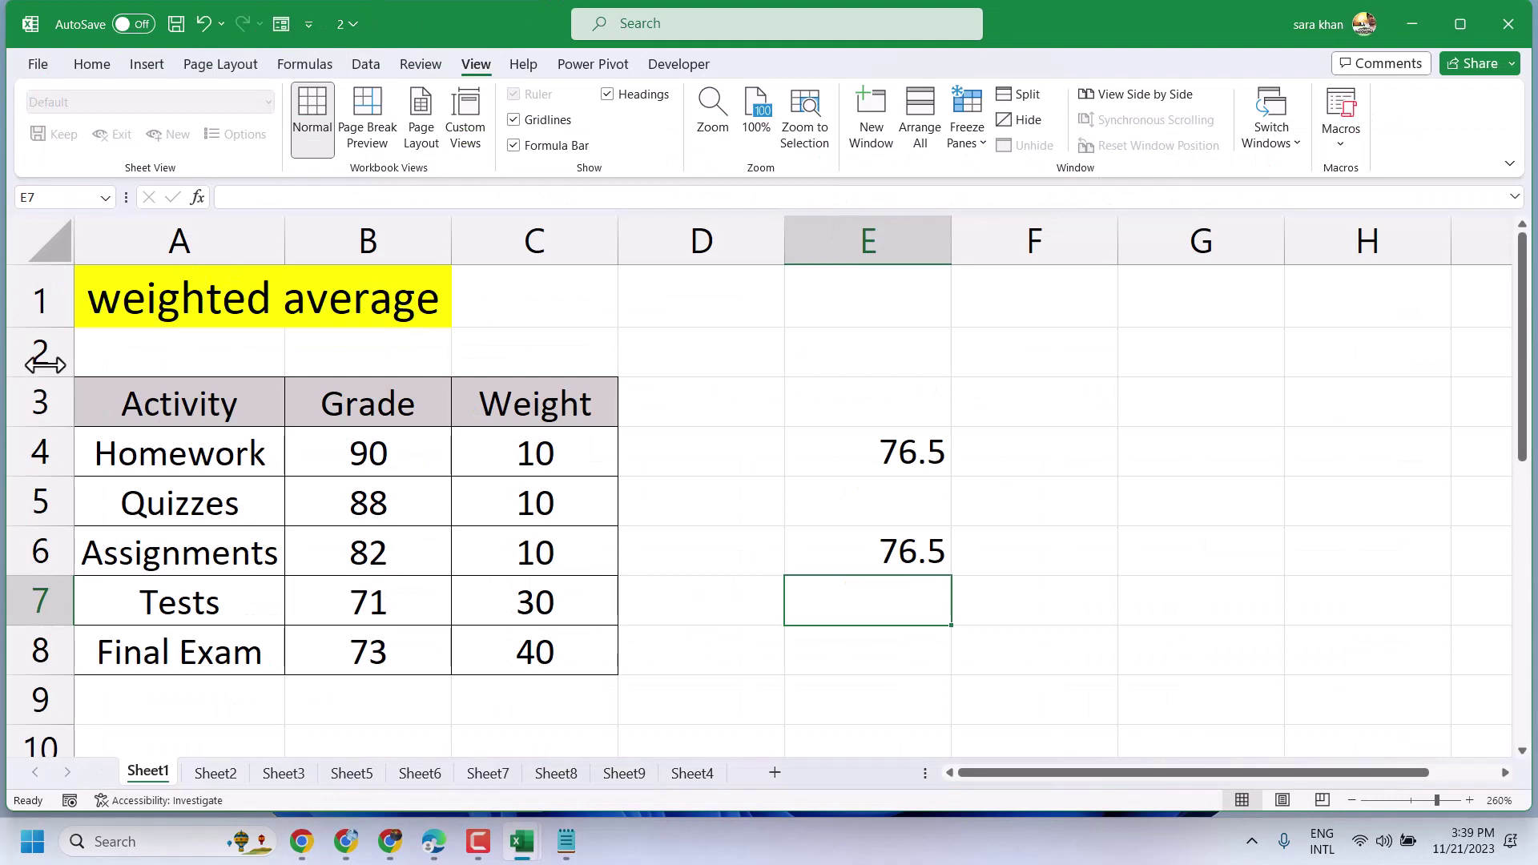
Step: Resize workbook 2 to sit beside Book1, with both windows visible
drag(44, 365, 473, 429)
scroll(210, 533, down, 7)
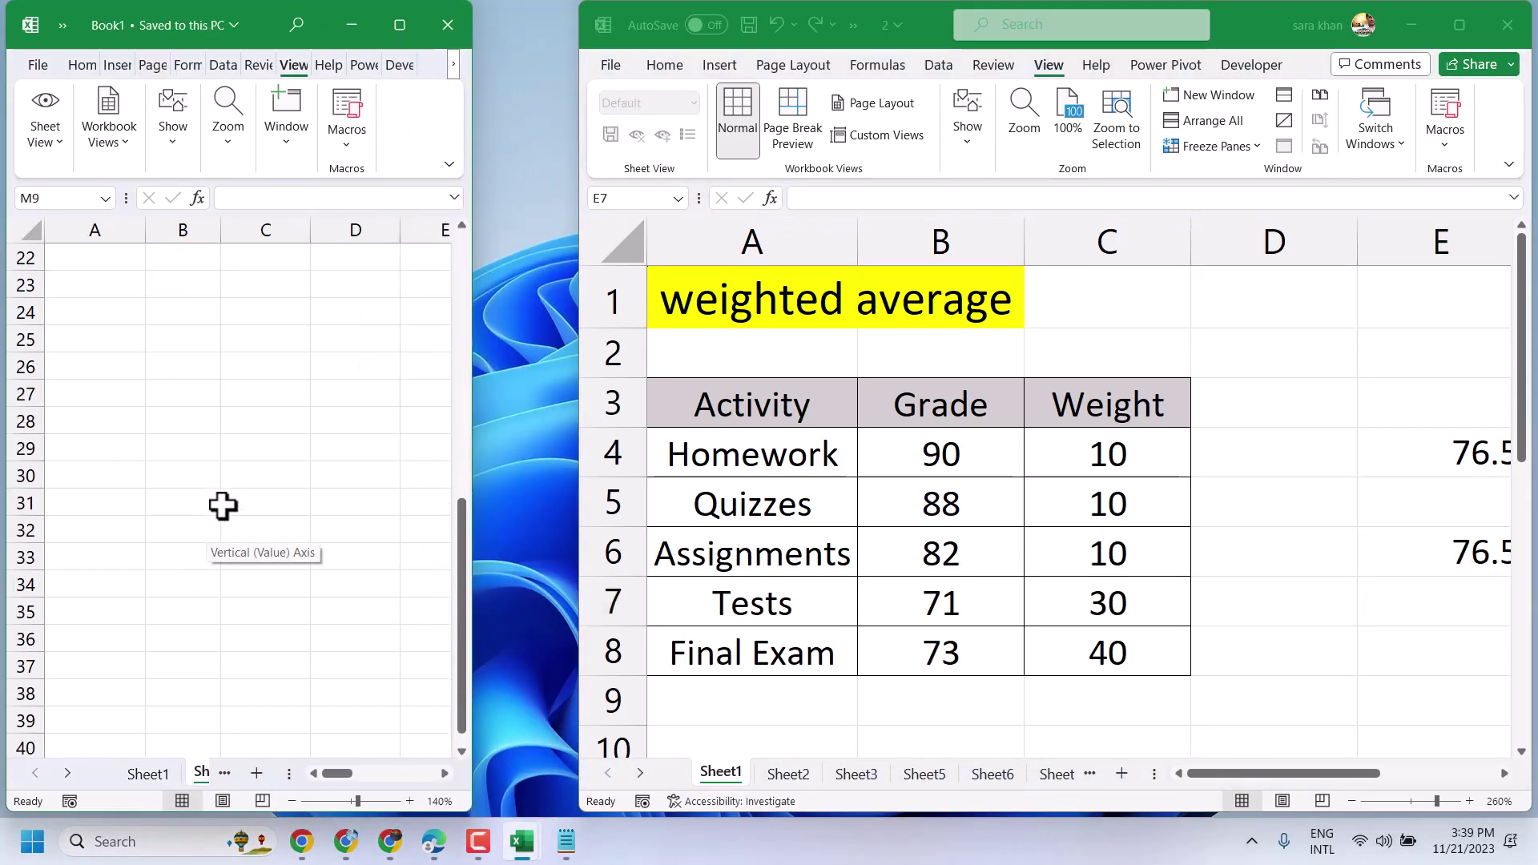
scroll(343, 372, up, 7)
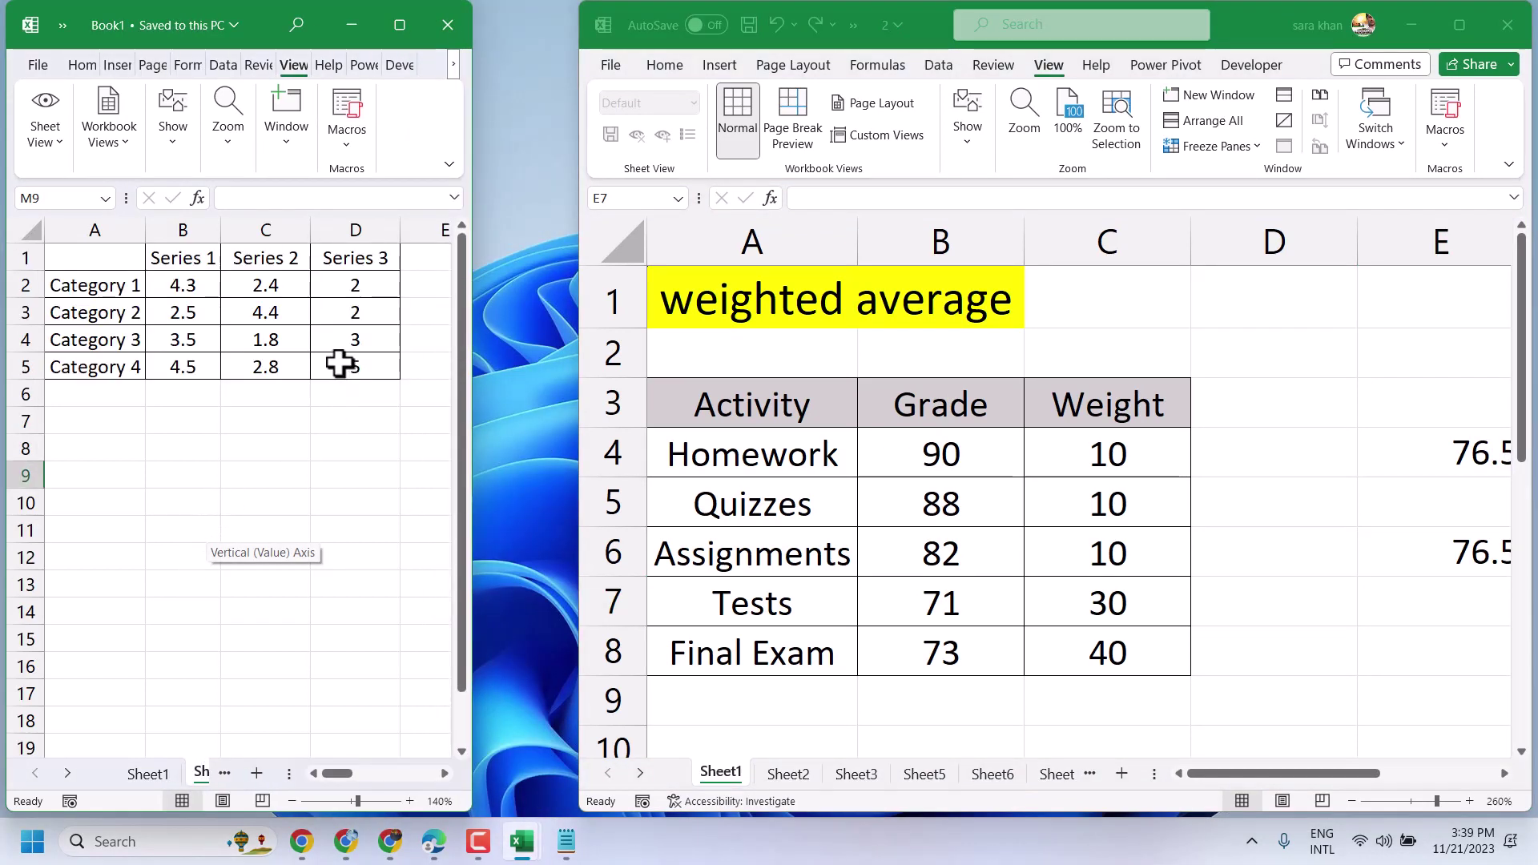
click(212, 419)
click(1316, 362)
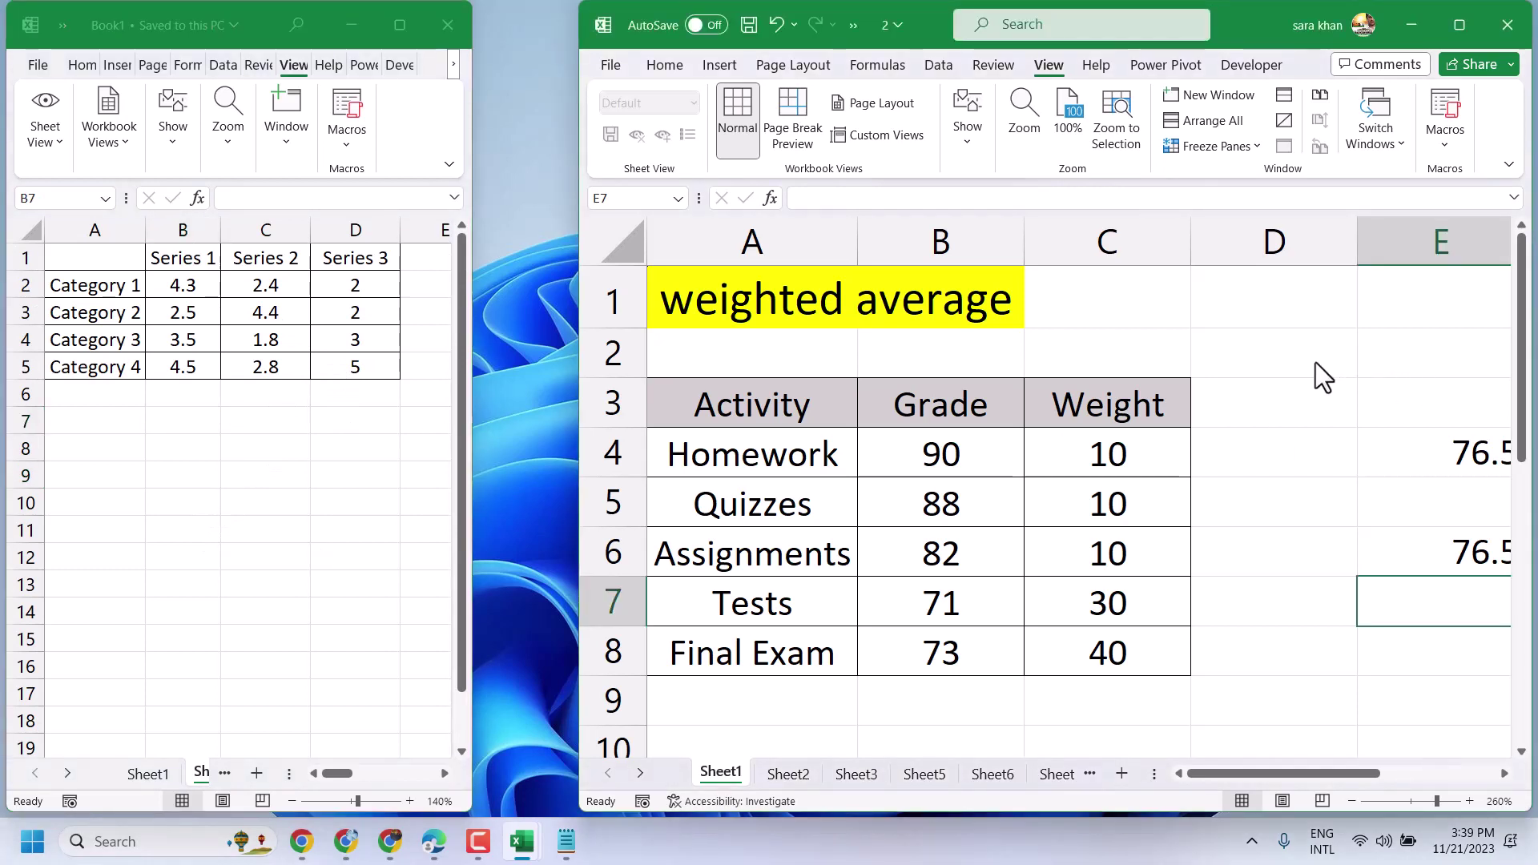